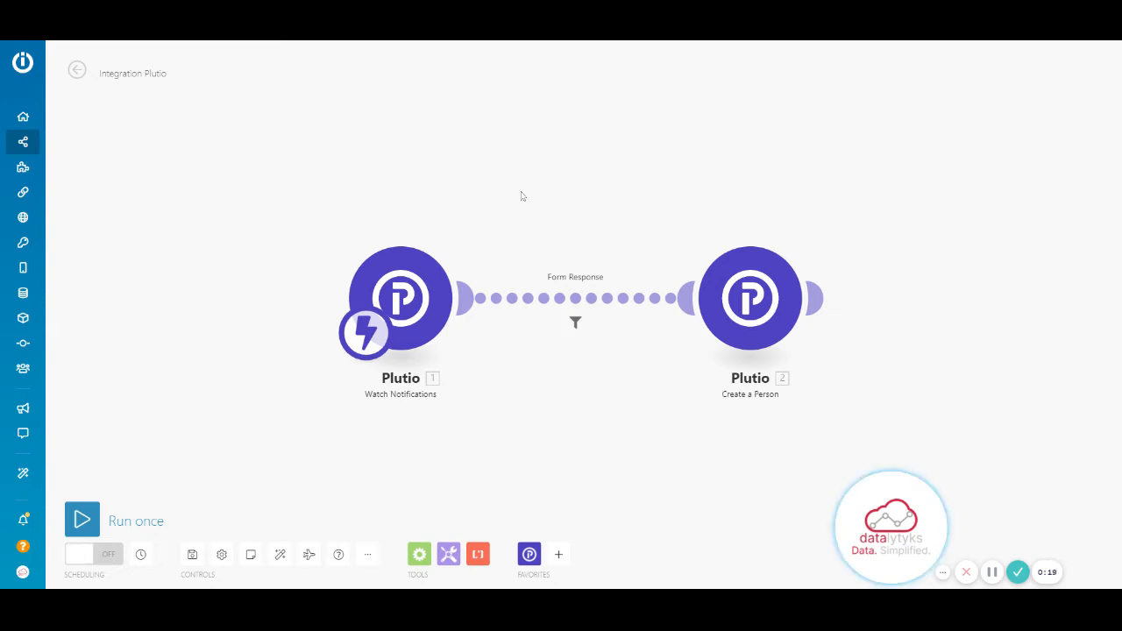
- Start a single run of the 'Integration Plutio' scenario with Run once
{"action": "left_click", "coordinate": [82, 516]}
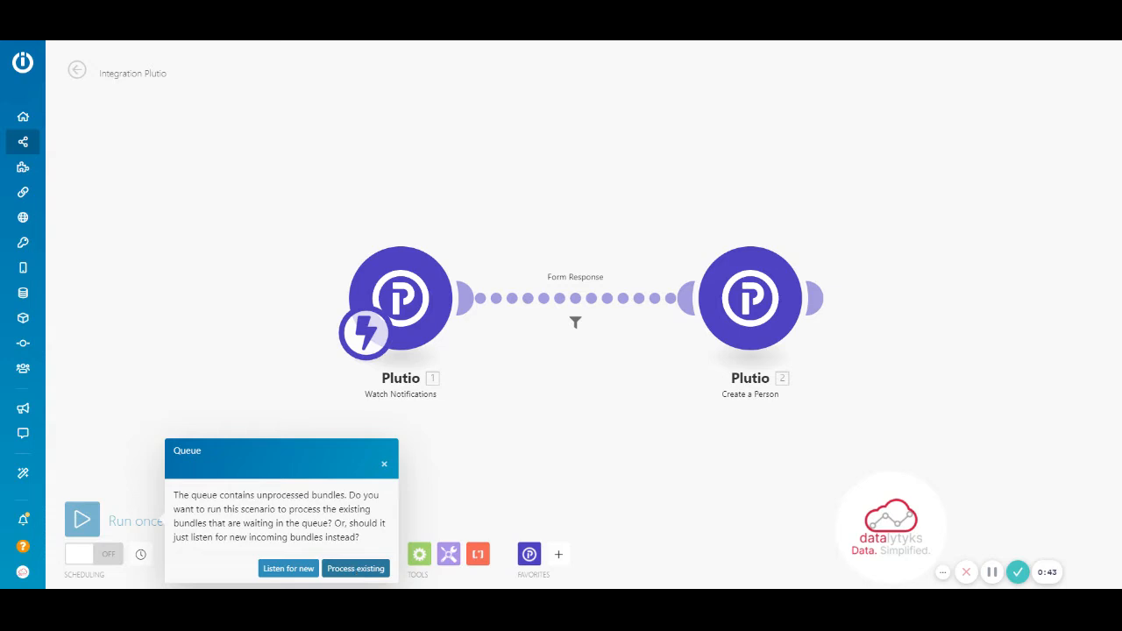
- Process the bundles already waiting in the queue and let the run finish
{"action": "left_click", "coordinate": [356, 568]}
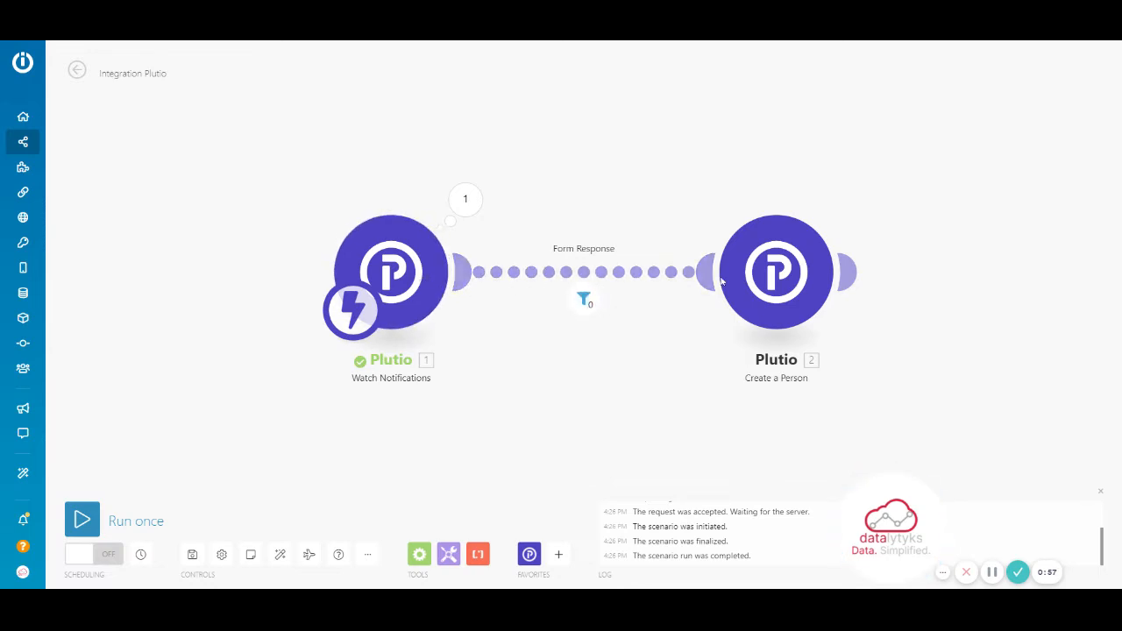
{"action": "left_click", "coordinate": [466, 201]}
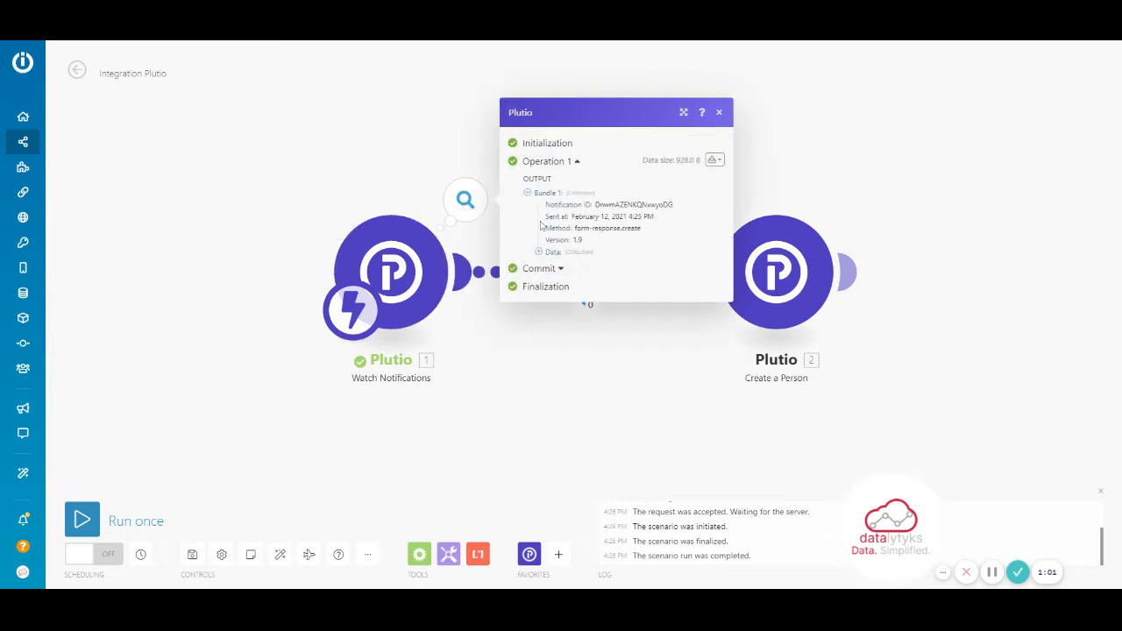
{"action": "left_click", "coordinate": [538, 252]}
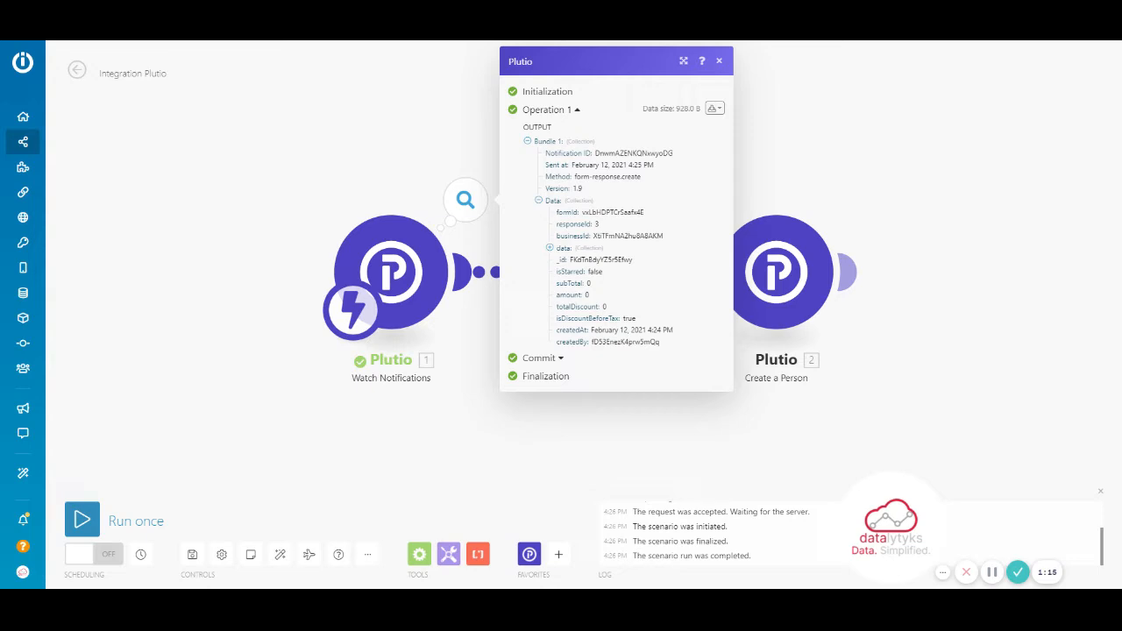
{"action": "left_click", "coordinate": [719, 60]}
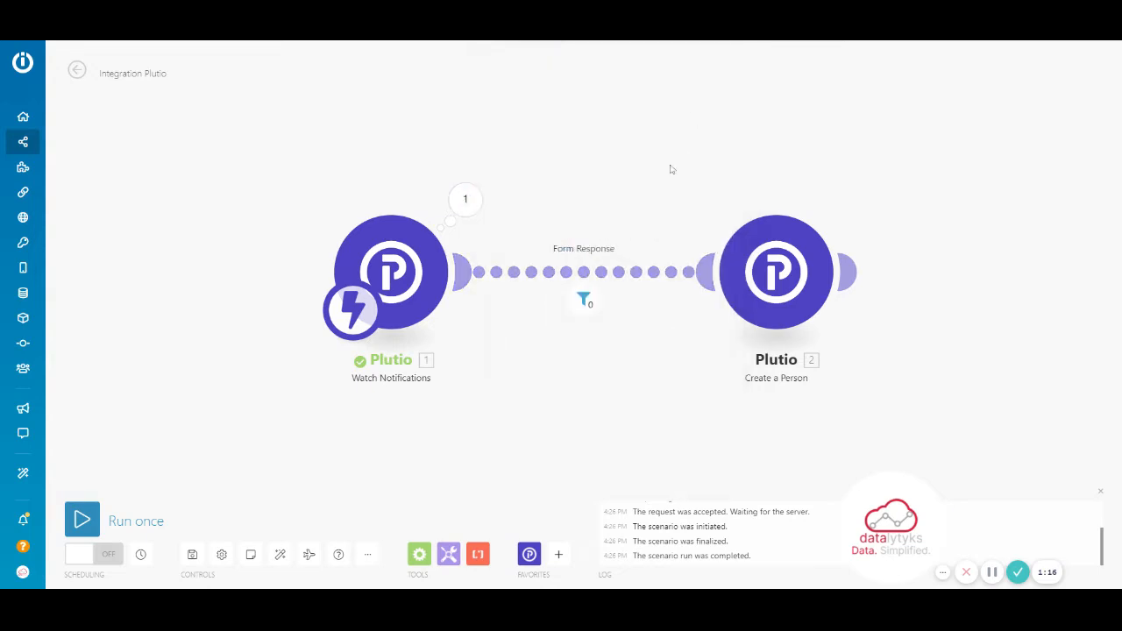
- Replace the second condition's 'form ID' placeholder with the mapped Data: formId item
{"action": "left_click", "coordinate": [583, 265]}
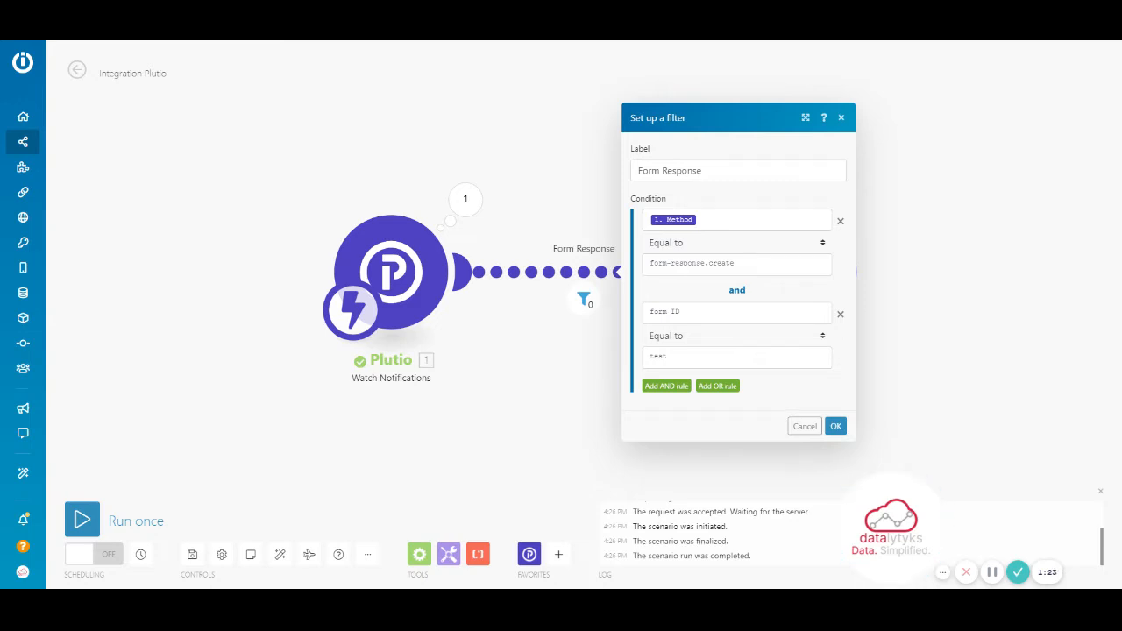
{"action": "left_click_drag", "start_coordinate": [693, 312], "coordinate": [612, 311]}
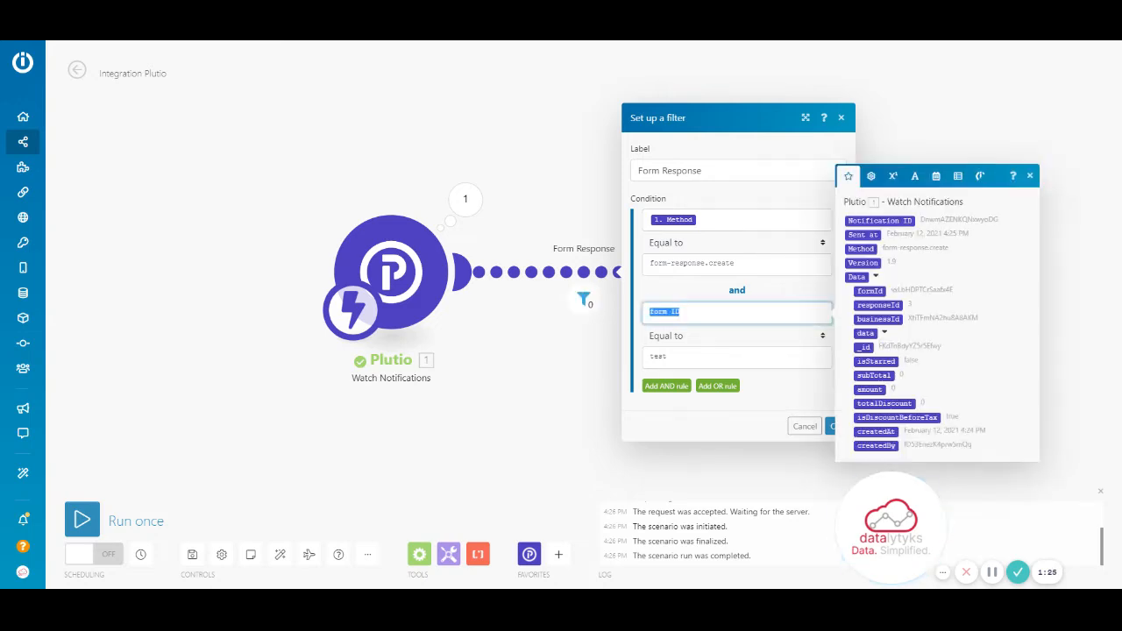
{"action": "key", "text": "BackSpace"}
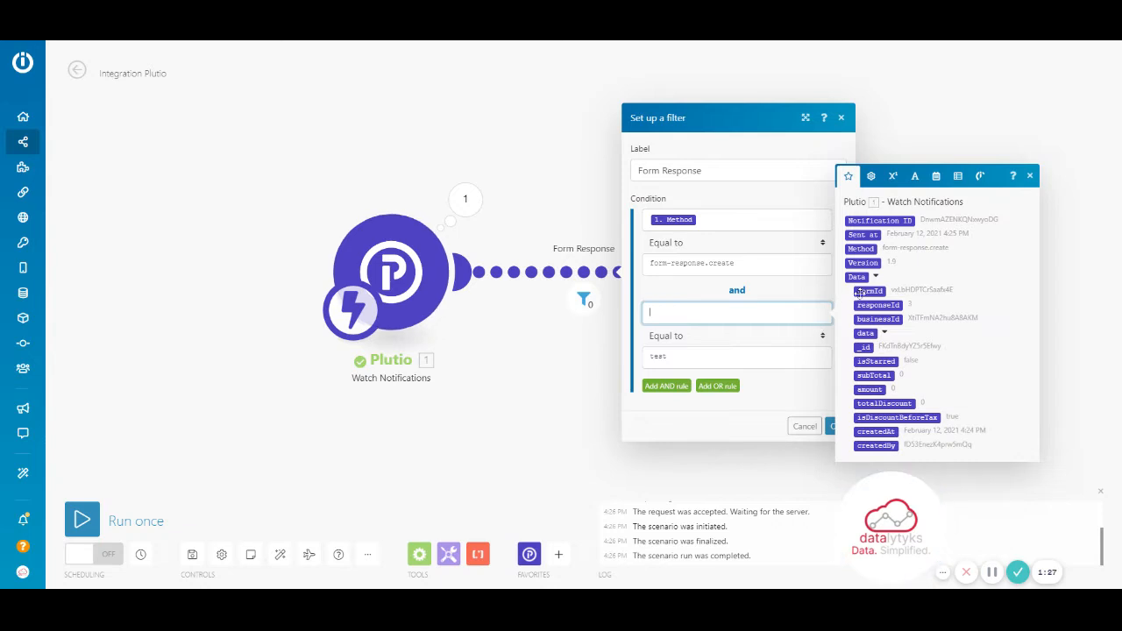
{"action": "left_click_drag", "start_coordinate": [871, 290], "coordinate": [823, 318]}
- Replace the 'test' value with the pasted form ID vxLbHDPTCrSaafx4E and save the filter
{"action": "left_click_drag", "start_coordinate": [691, 357], "coordinate": [642, 356]}
{"action": "key", "text": "BackSpace"}
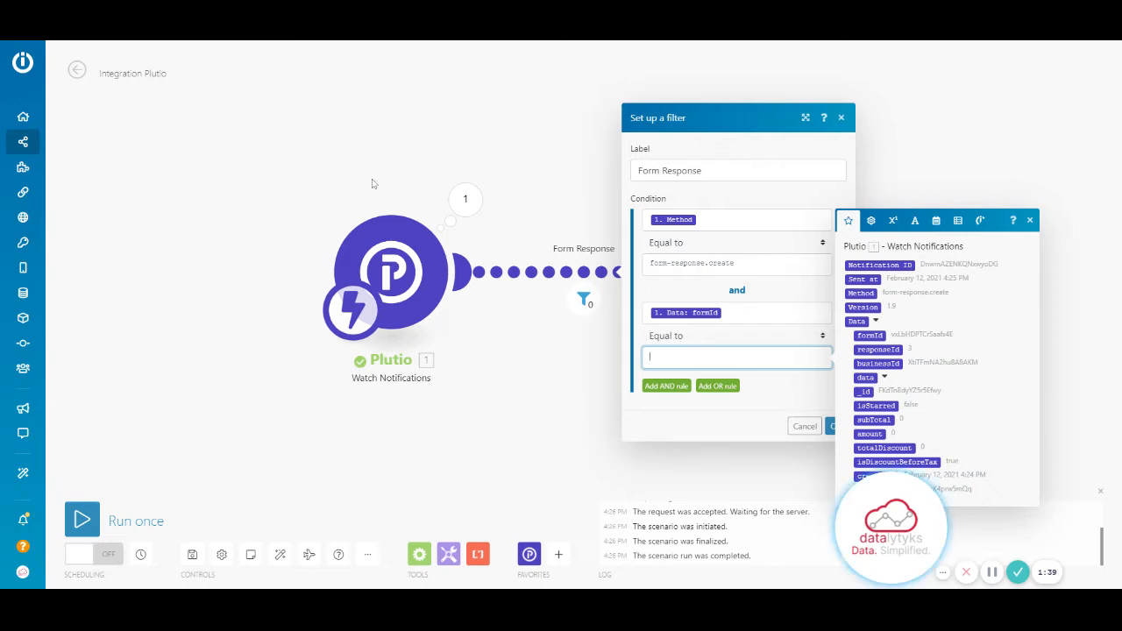
{"action": "left_click", "coordinate": [143, 39]}
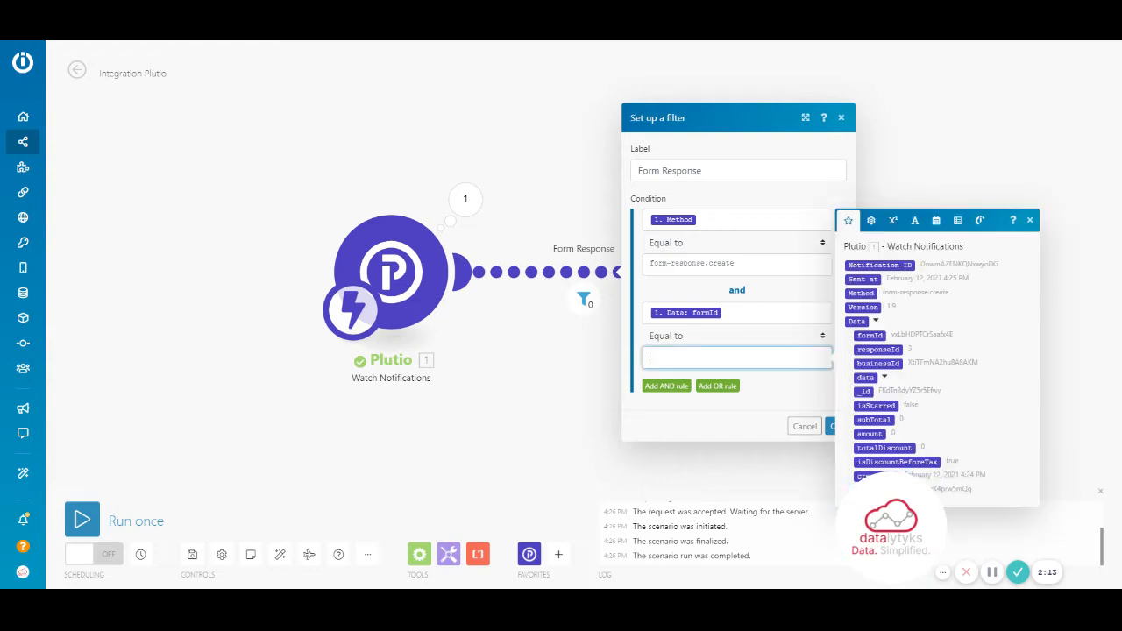
{"action": "type", "text": "vxLbHDPTCrSaafx4E"}
{"action": "left_click", "coordinate": [796, 404]}
{"action": "left_click", "coordinate": [829, 432]}
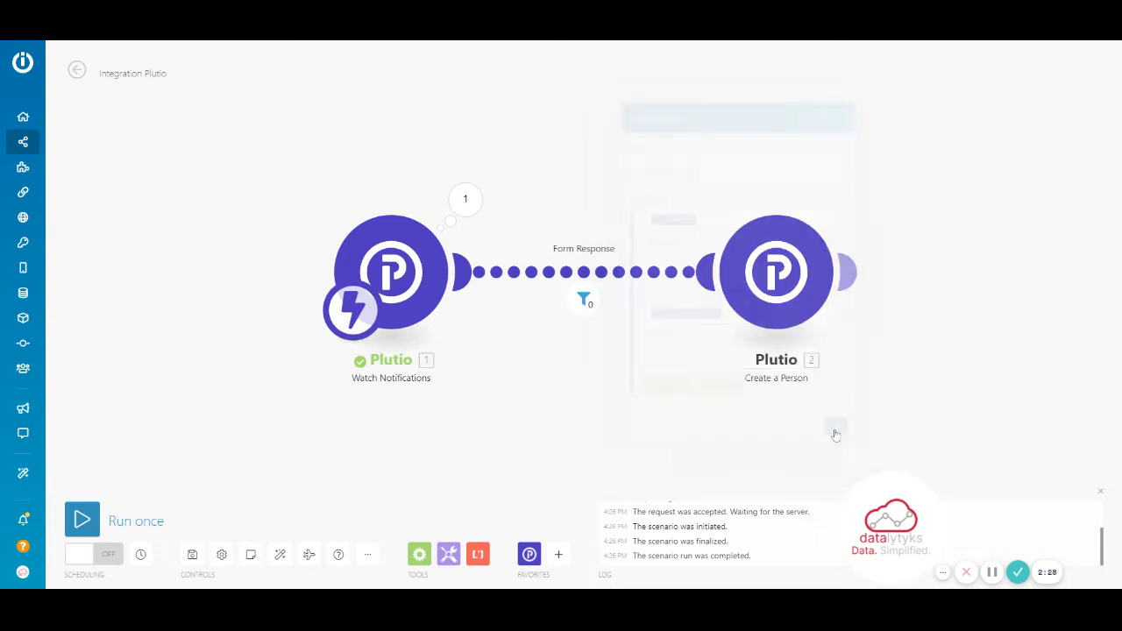
{"action": "left_click", "coordinate": [586, 272]}
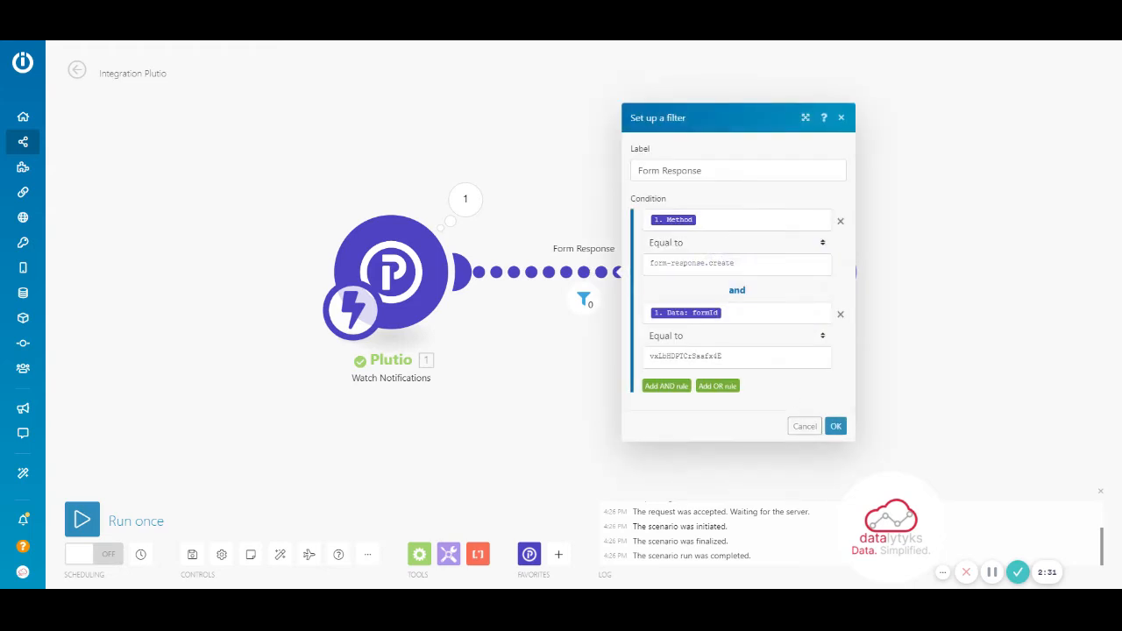
{"action": "left_click", "coordinate": [835, 429]}
- Clear the hard-coded First Name and Last Name values in Create a Person
{"action": "left_click", "coordinate": [776, 289]}
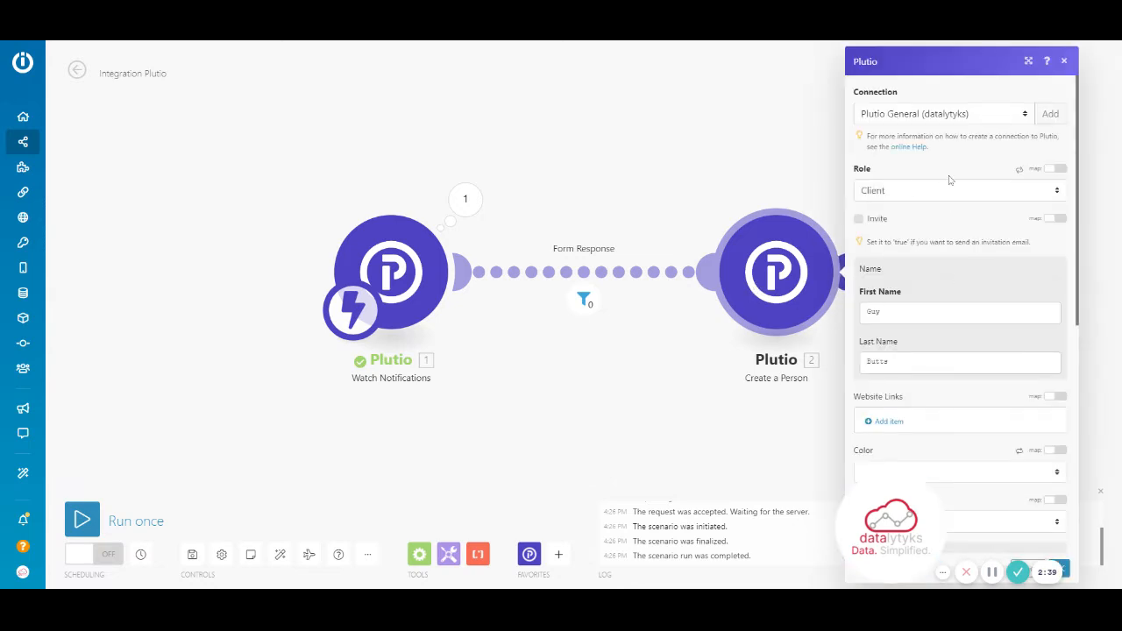
{"action": "left_click", "coordinate": [925, 313]}
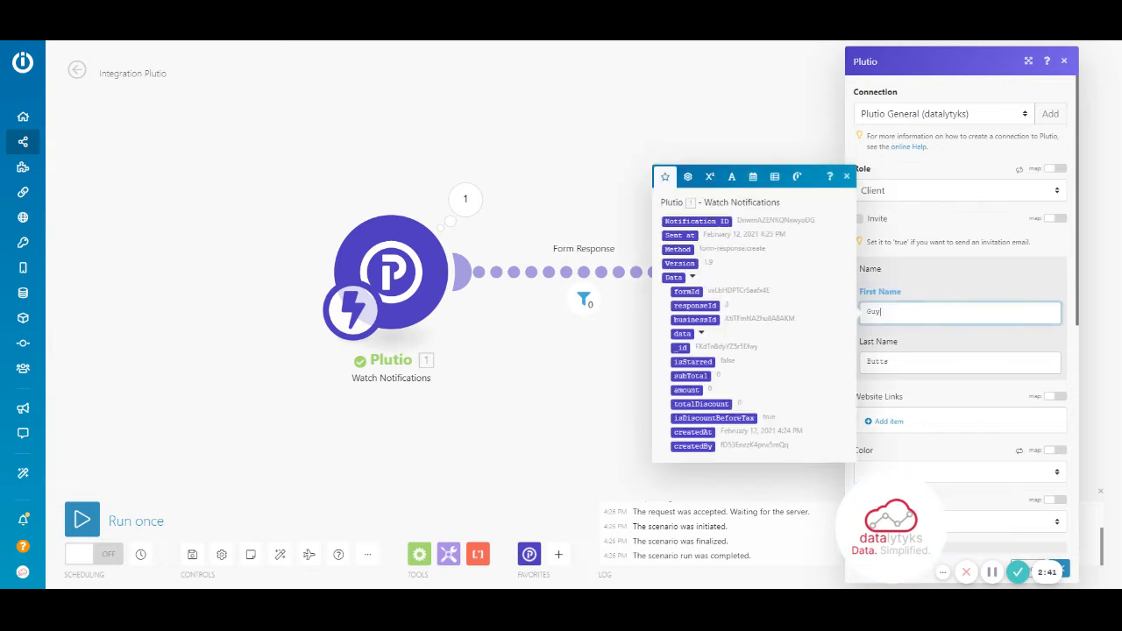
{"action": "key", "text": "BackSpace"}
{"action": "key", "text": "BackSpace"}
{"action": "key", "text": "BackSpace"}
{"action": "left_click", "coordinate": [919, 371]}
{"action": "key", "text": "BackSpace"}
{"action": "key", "text": "BackSpace"}
{"action": "key", "text": "BackSpace"}
{"action": "key", "text": "BackSpace"}
{"action": "key", "text": "BackSpace"}
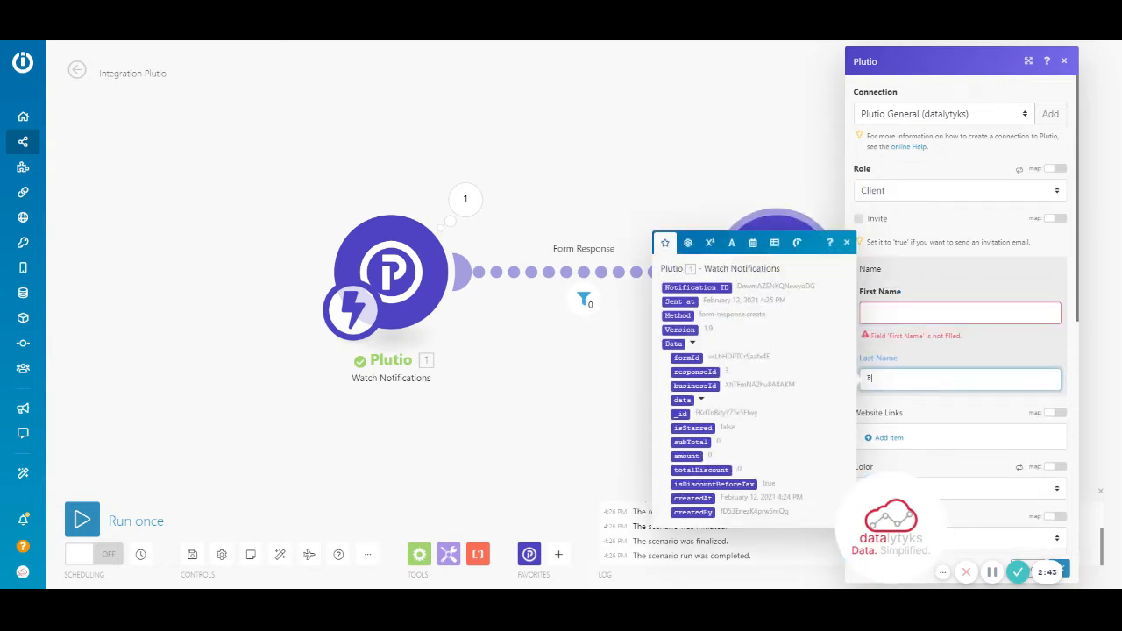
{"action": "left_click", "coordinate": [938, 228]}
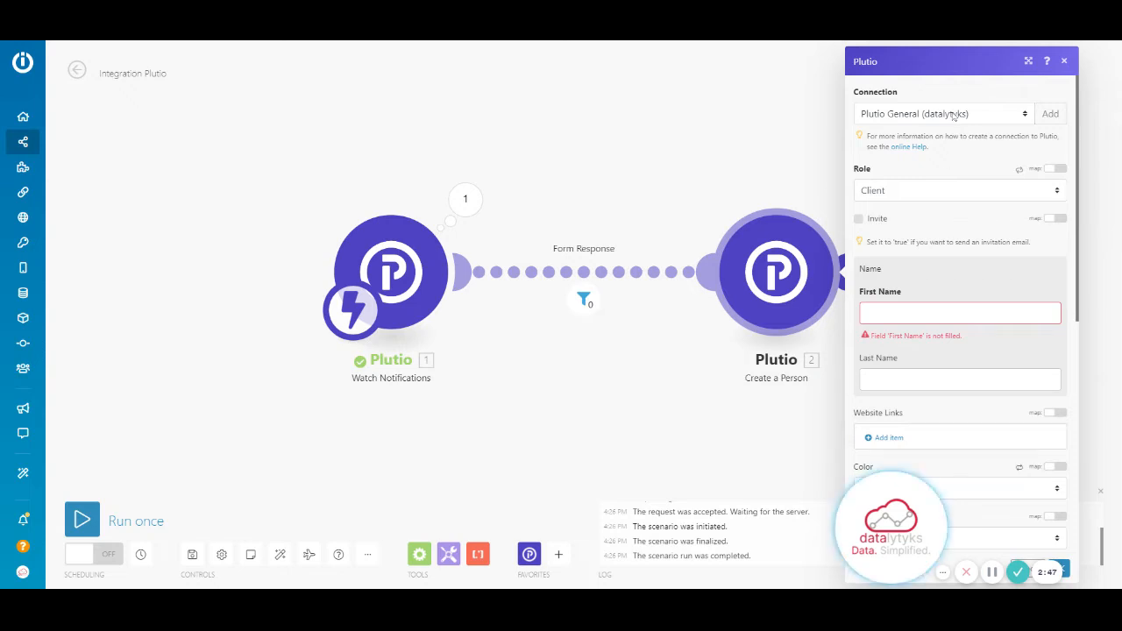
- Check the selected Plutio connection and the Client role for the new person
{"action": "left_click", "coordinate": [952, 117]}
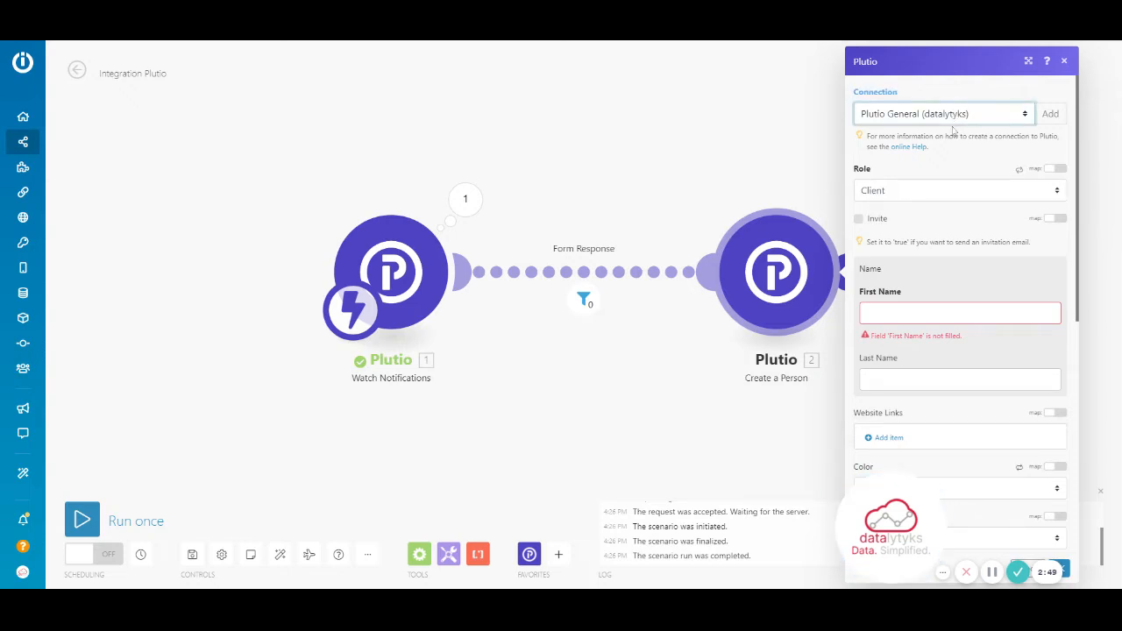
{"action": "left_click", "coordinate": [945, 92]}
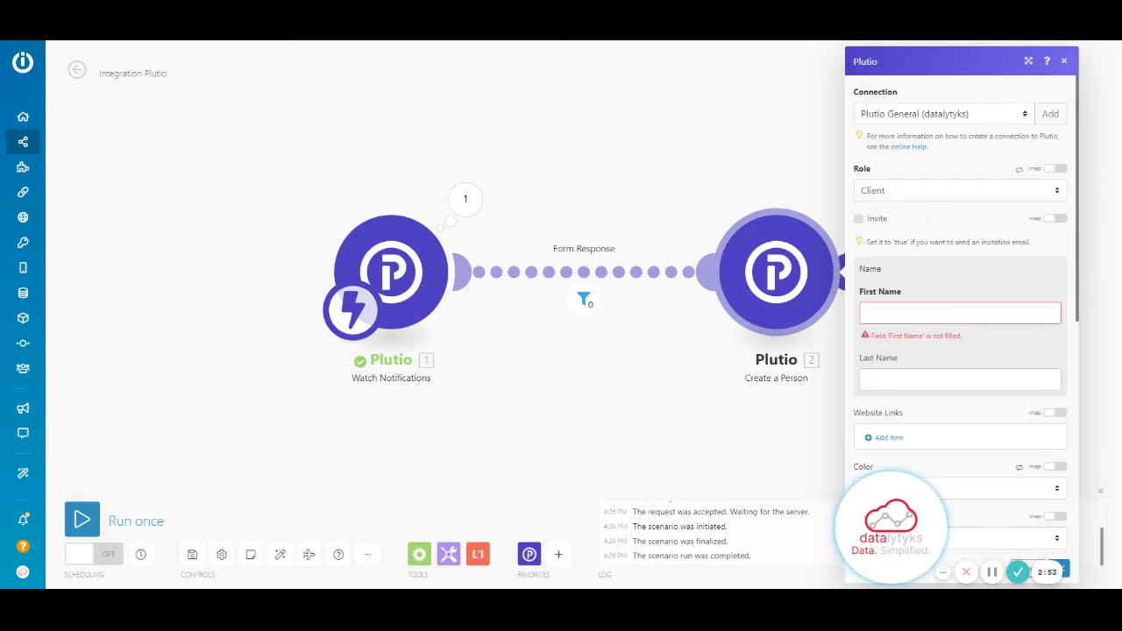
{"action": "left_click", "coordinate": [946, 118]}
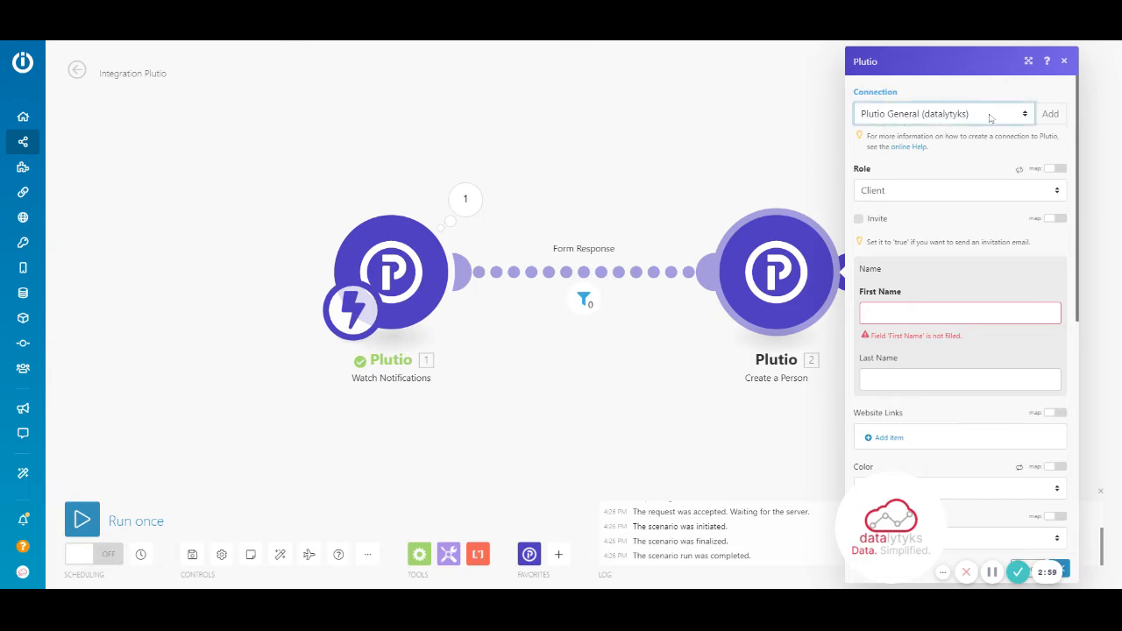
{"action": "left_click", "coordinate": [938, 194]}
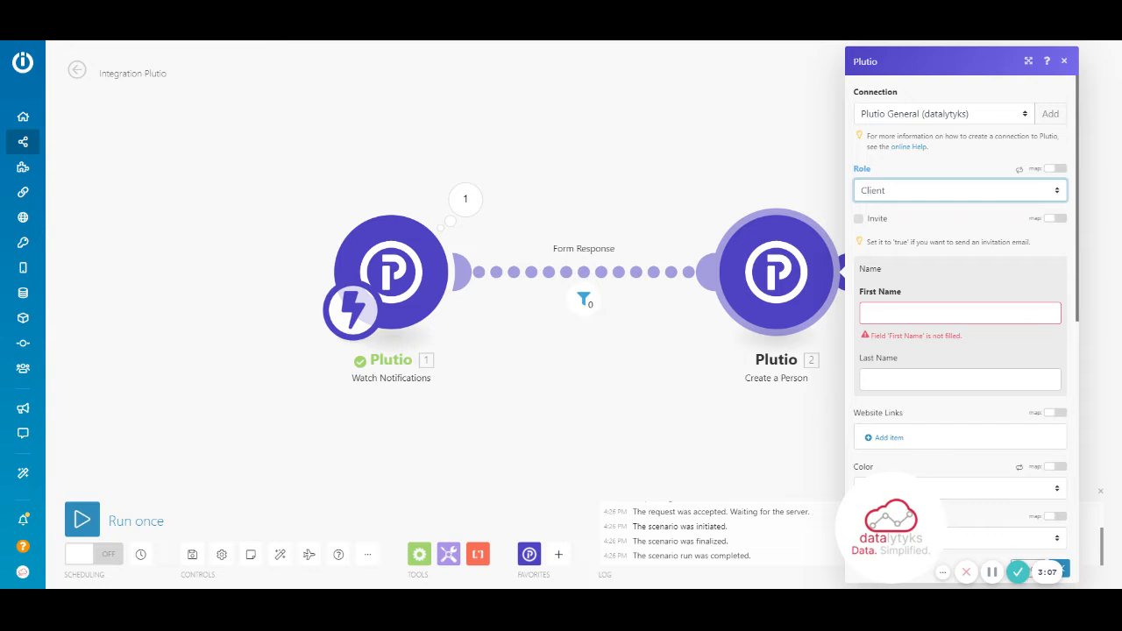
{"action": "scroll", "coordinate": [960, 262], "scroll_direction": "down", "scroll_amount": 1}
- Map the form answer's 'first' name value into First Name
{"action": "left_click", "coordinate": [951, 254]}
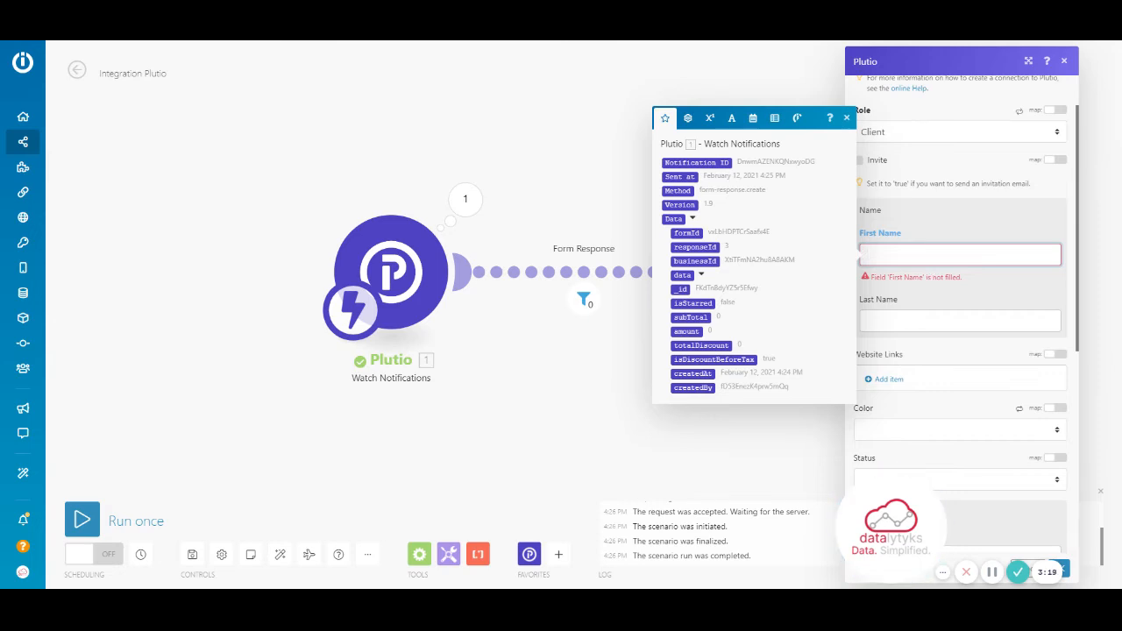
{"action": "left_click", "coordinate": [701, 276]}
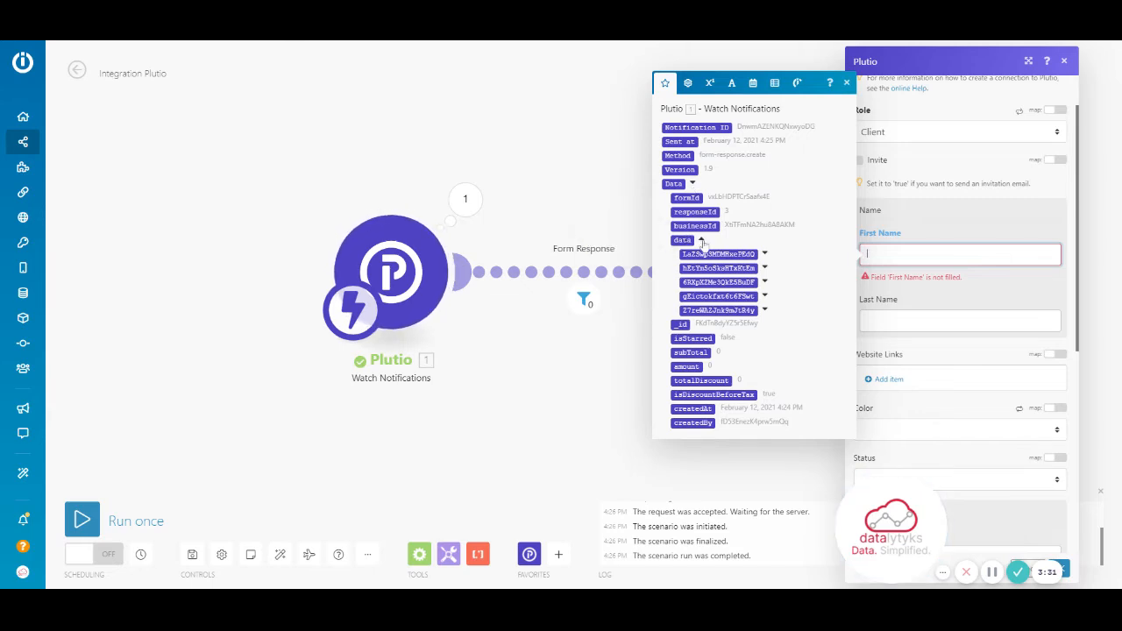
{"action": "left_click", "coordinate": [764, 254]}
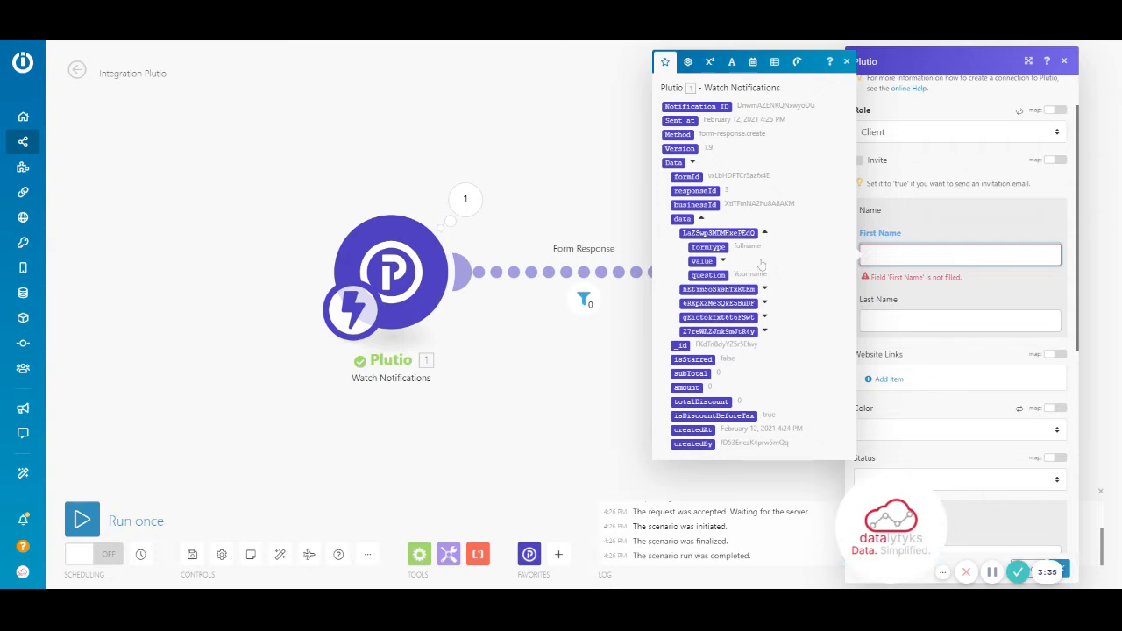
{"action": "left_click", "coordinate": [724, 260]}
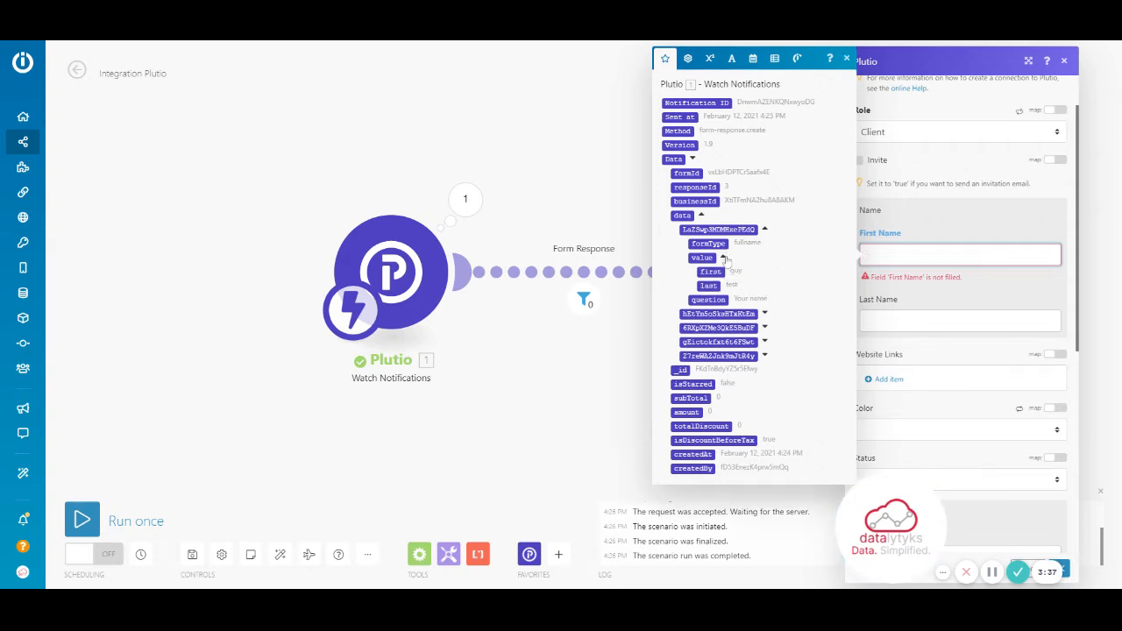
{"action": "left_click", "coordinate": [764, 232]}
{"action": "left_click", "coordinate": [769, 256]}
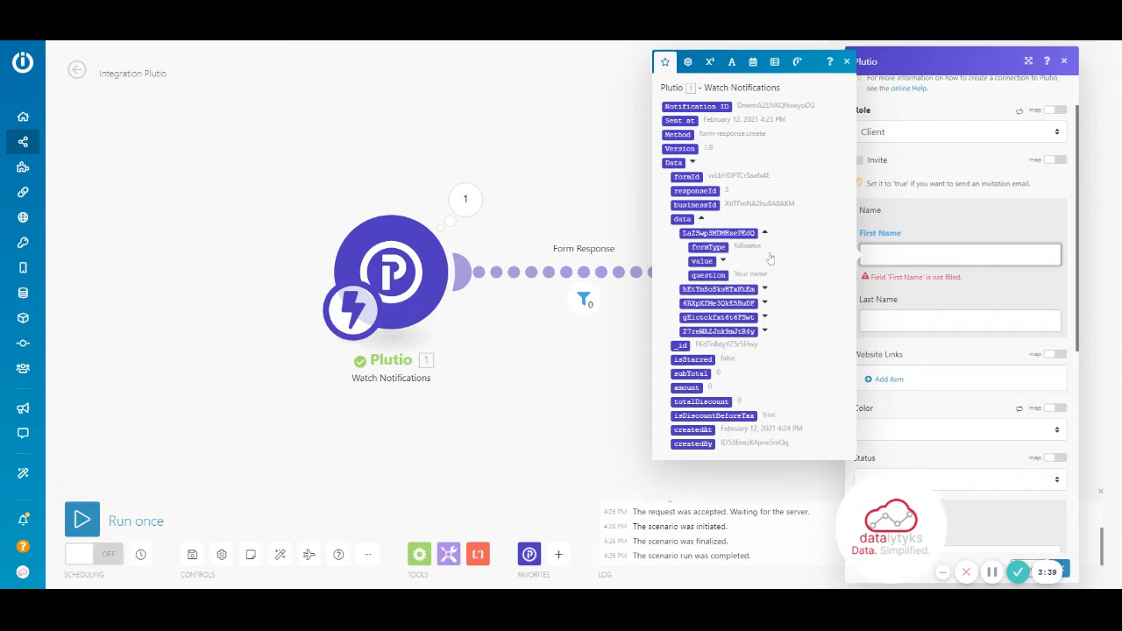
{"action": "left_click", "coordinate": [723, 260]}
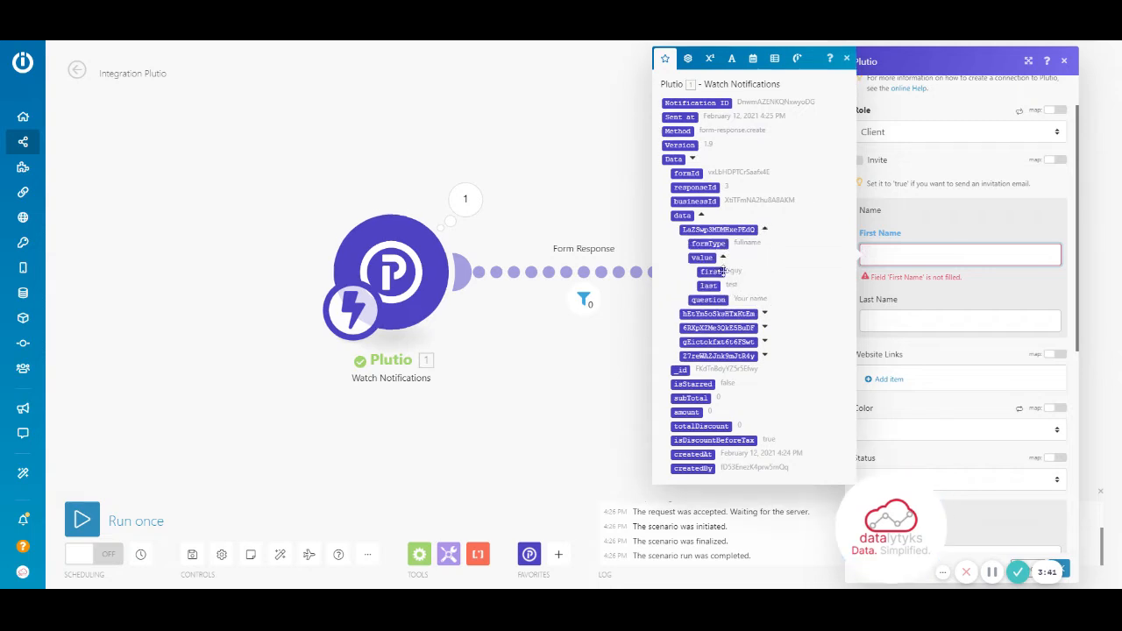
{"action": "left_click", "coordinate": [718, 273]}
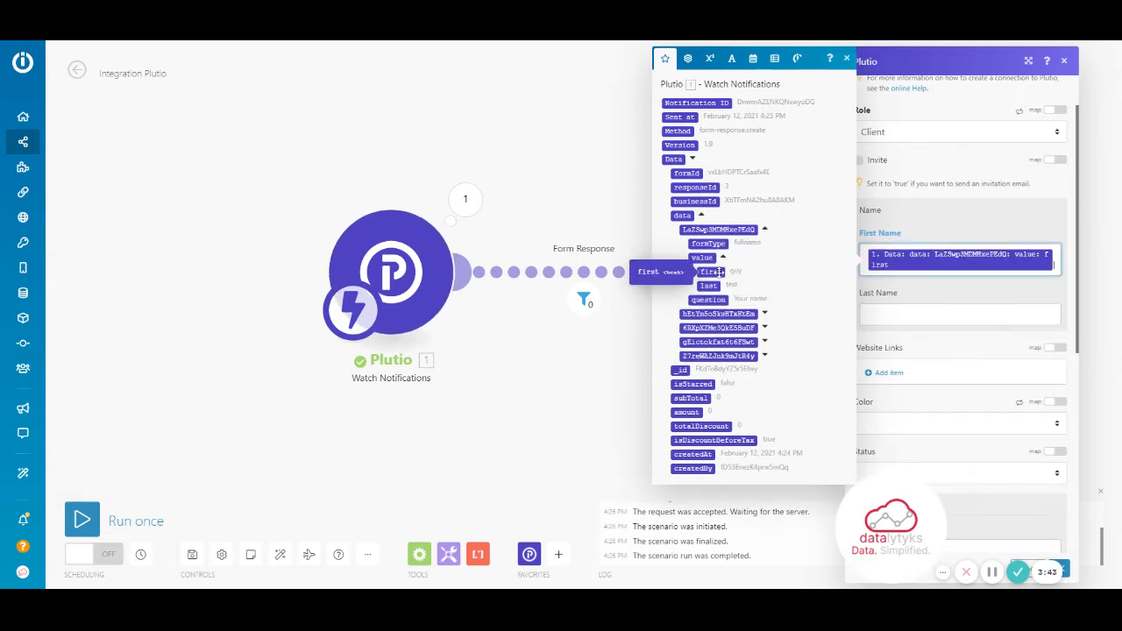
- Map the form answer's 'last' name value into Last Name and start a Website Links entry
{"action": "left_click", "coordinate": [868, 314]}
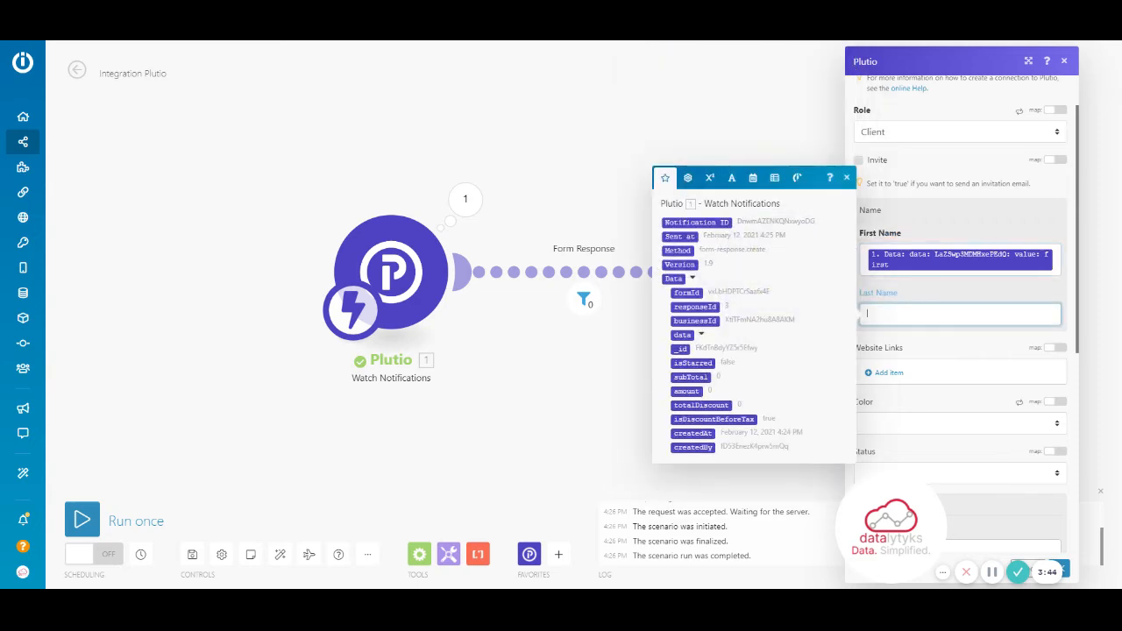
{"action": "left_click", "coordinate": [706, 338]}
{"action": "left_click", "coordinate": [766, 313]}
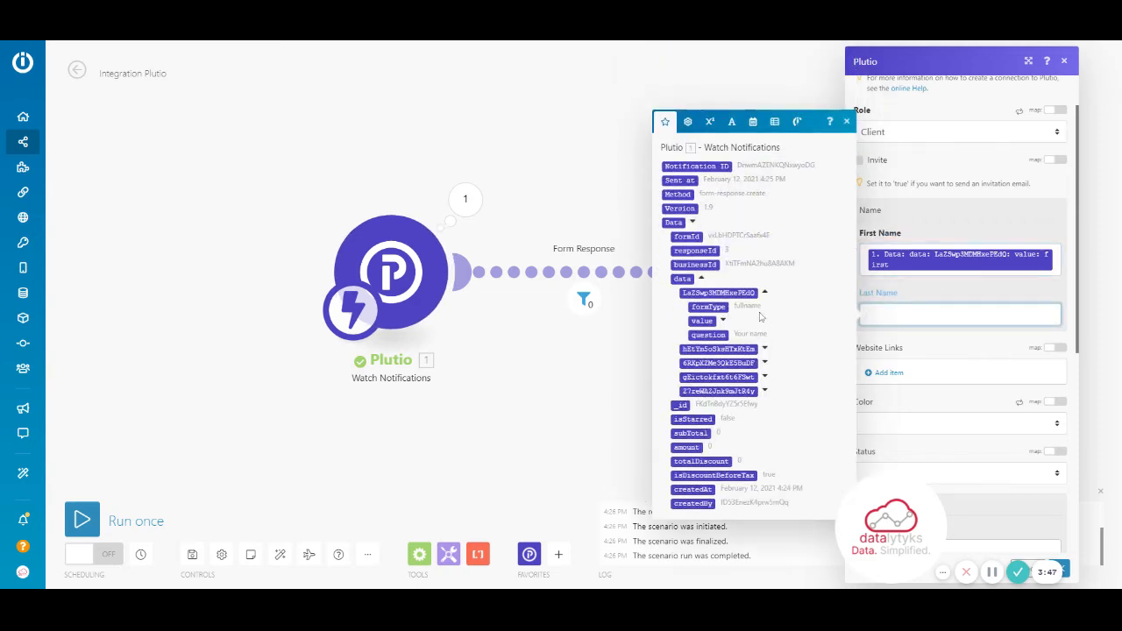
{"action": "left_click", "coordinate": [722, 321]}
{"action": "left_click", "coordinate": [707, 339]}
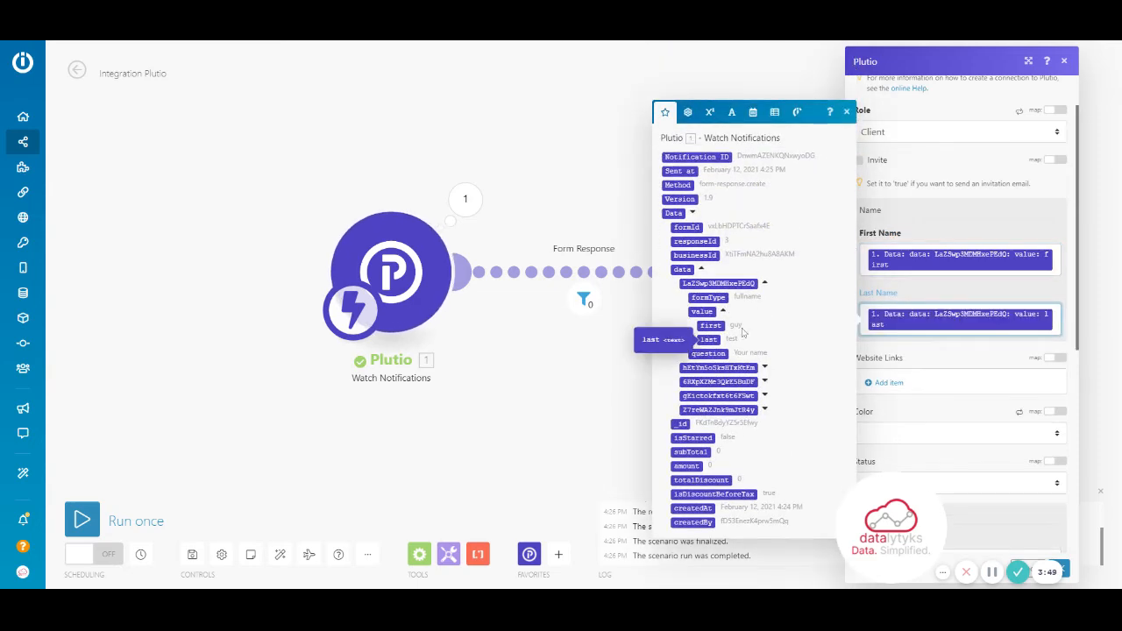
{"action": "scroll", "coordinate": [964, 338], "scroll_direction": "down", "scroll_amount": 2}
{"action": "left_click", "coordinate": [952, 277]}
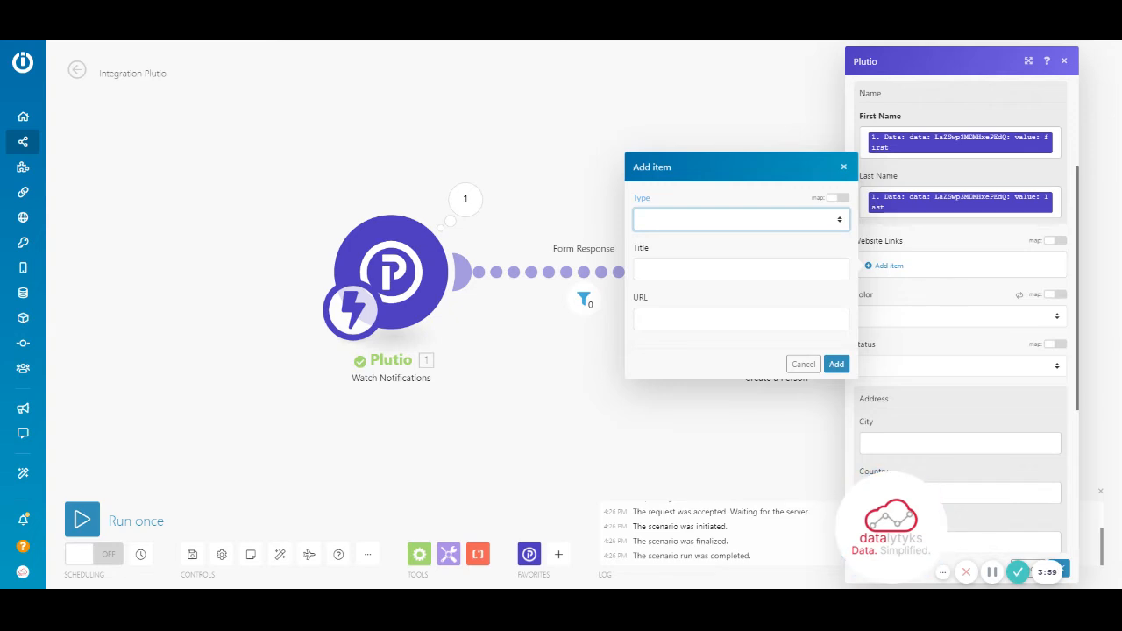
- Look over the website link's Type, Title and URL fields, then cancel the entry
{"action": "left_click", "coordinate": [951, 289]}
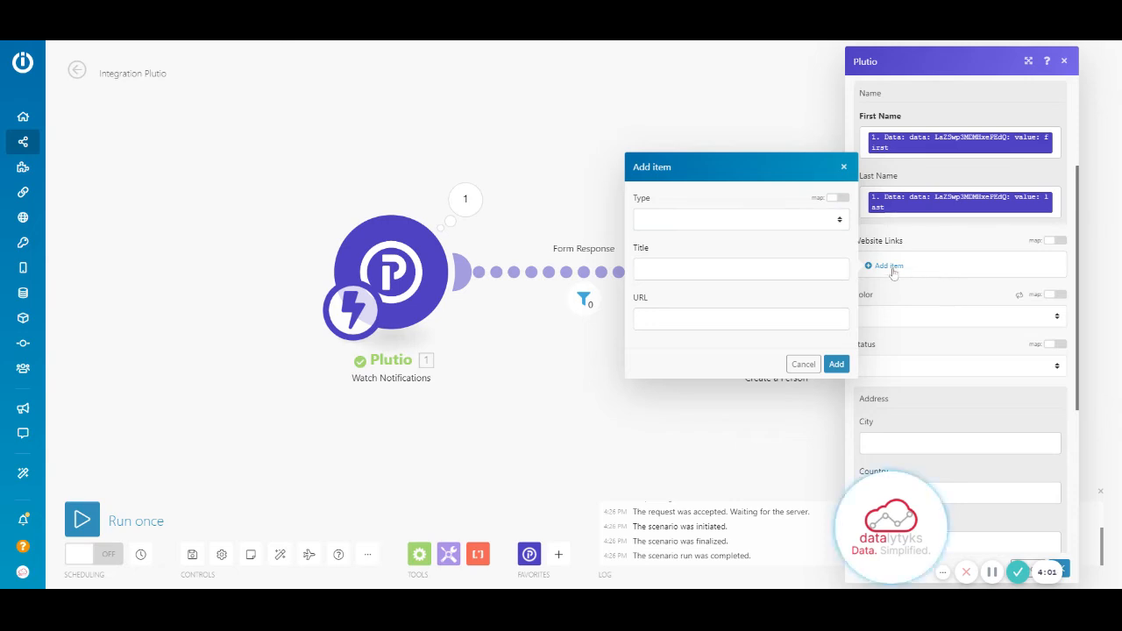
{"action": "left_click", "coordinate": [744, 221]}
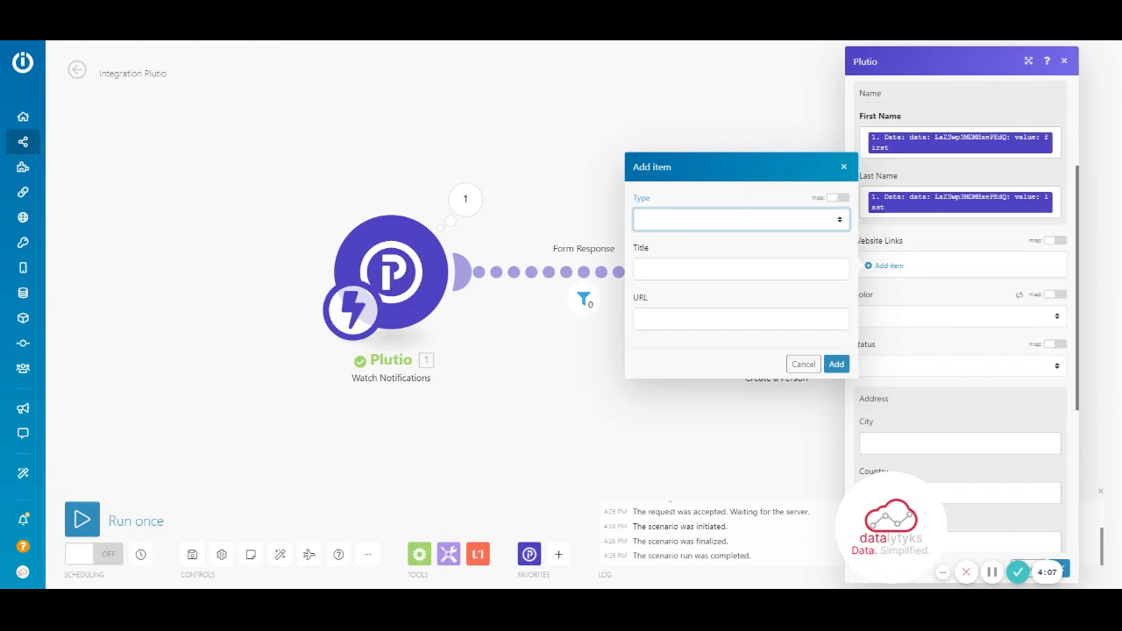
{"action": "left_click", "coordinate": [738, 268]}
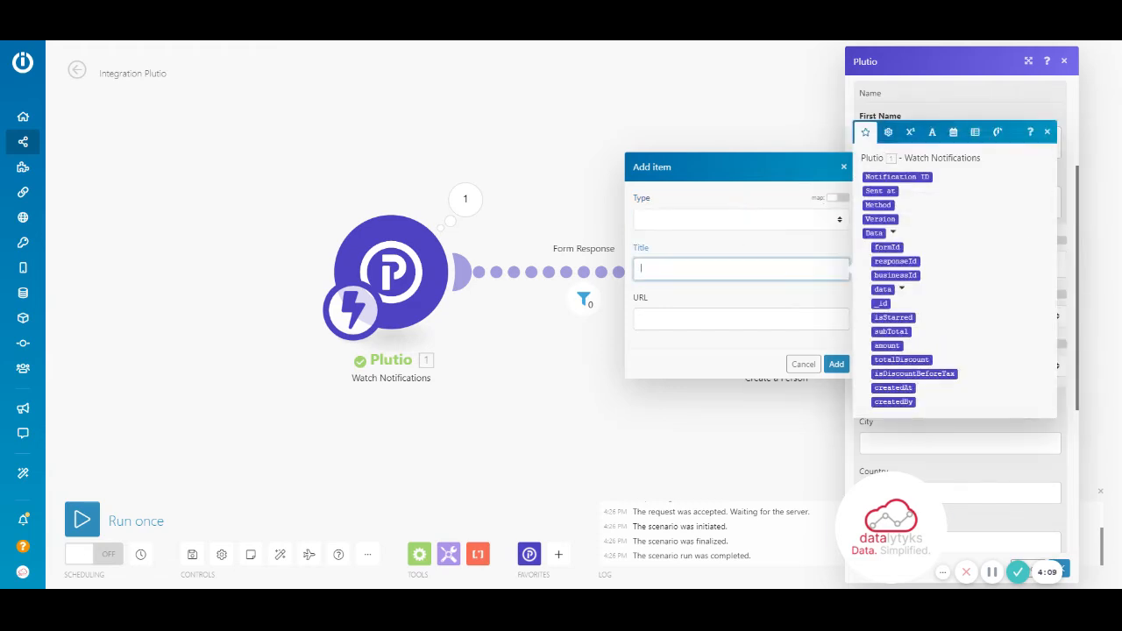
{"action": "left_click", "coordinate": [743, 317]}
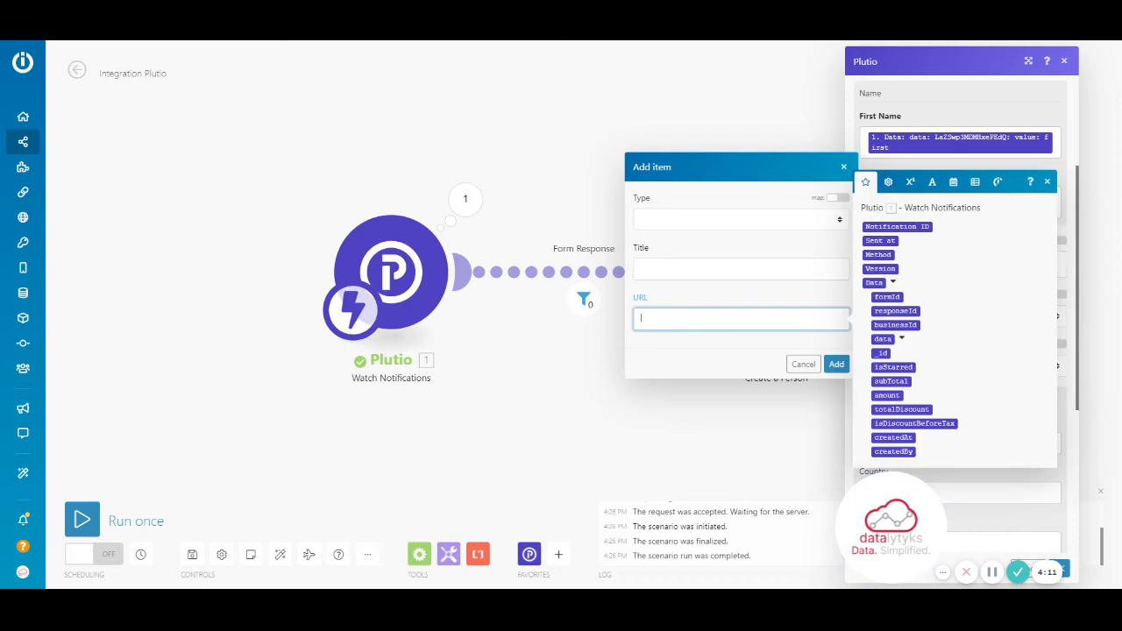
{"action": "left_click", "coordinate": [902, 340]}
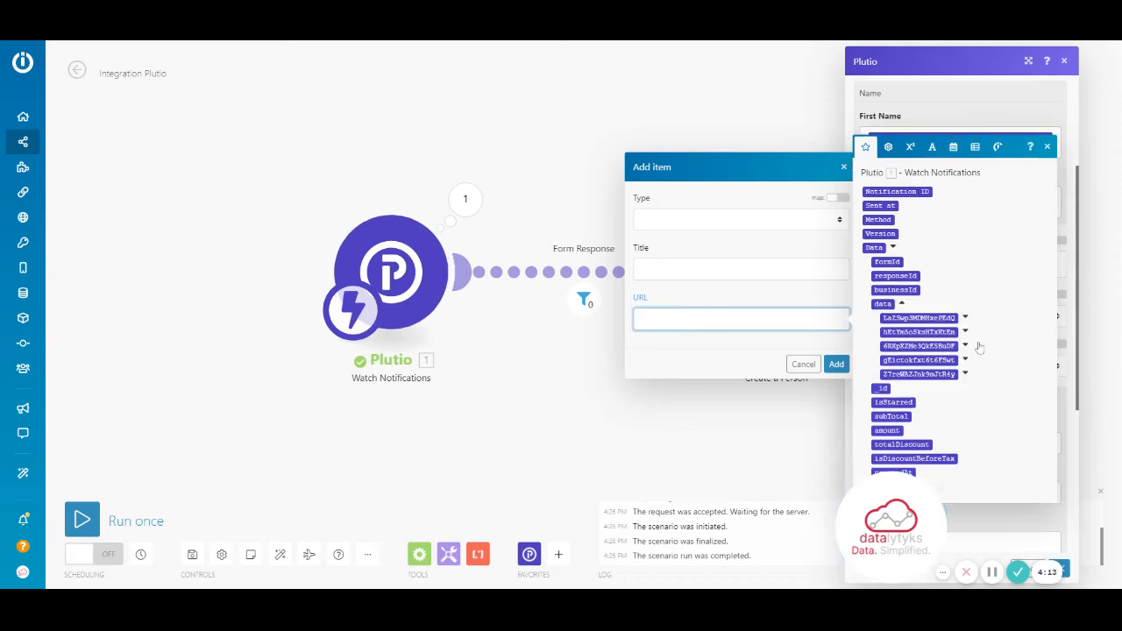
{"action": "left_click", "coordinate": [966, 347]}
{"action": "left_click", "coordinate": [969, 327]}
{"action": "left_click", "coordinate": [801, 299]}
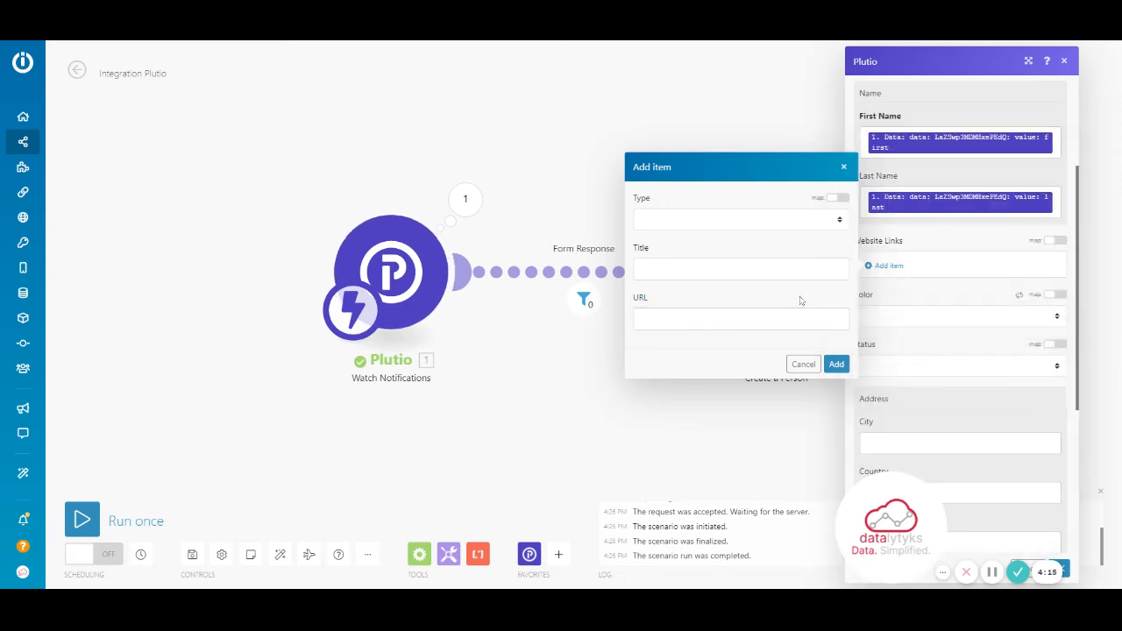
{"action": "left_click", "coordinate": [804, 364]}
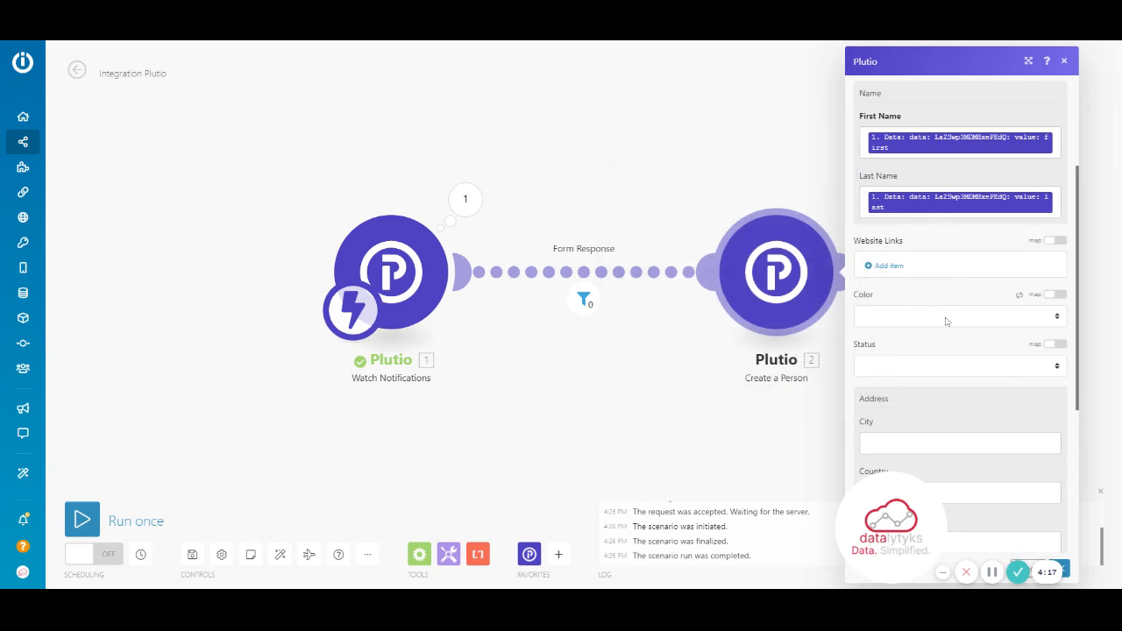
- Add a new Contact Emails entry, with Type set to Email and Address empty
{"action": "scroll", "coordinate": [945, 321], "scroll_direction": "down", "scroll_amount": 1}
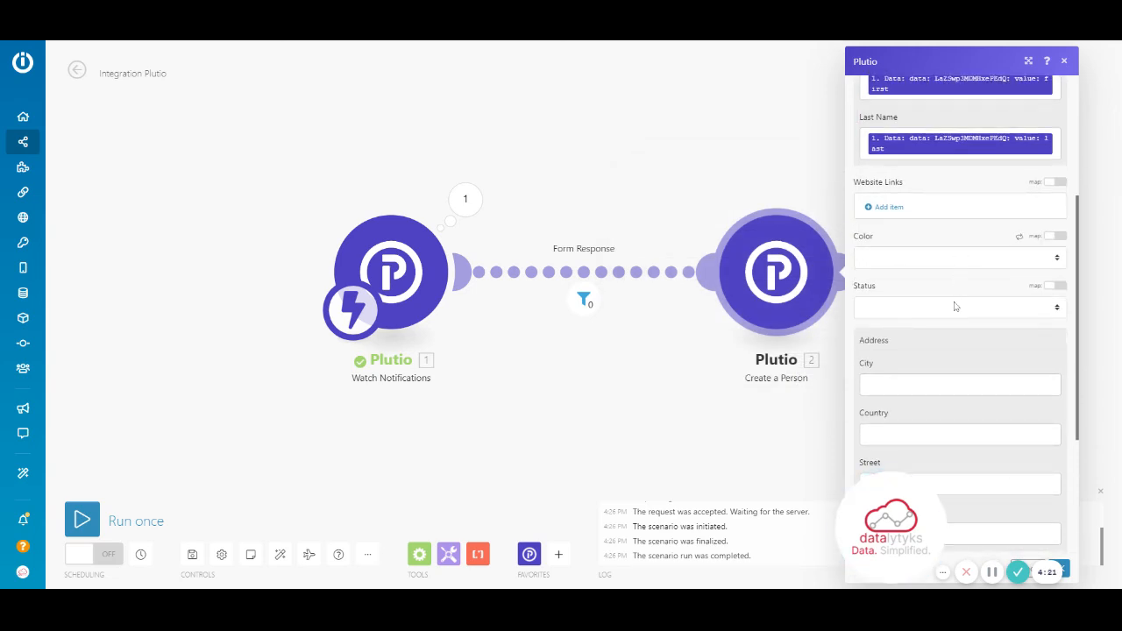
{"action": "scroll", "coordinate": [954, 306], "scroll_direction": "down", "scroll_amount": 4}
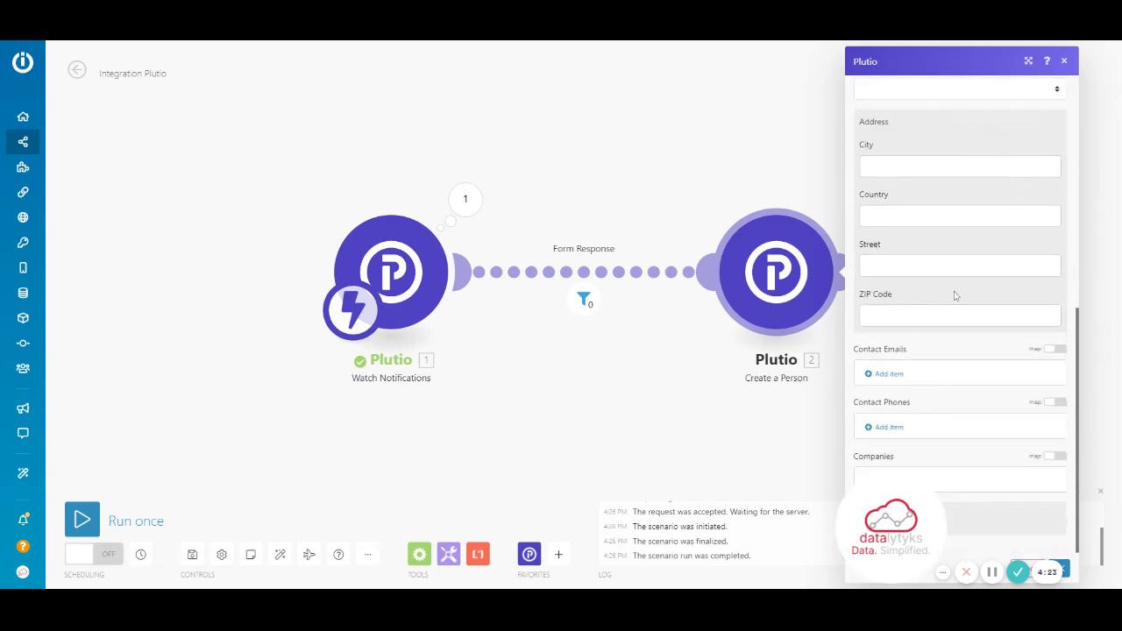
{"action": "scroll", "coordinate": [955, 295], "scroll_direction": "up", "scroll_amount": 3}
{"action": "scroll", "coordinate": [954, 293], "scroll_direction": "down", "scroll_amount": 2}
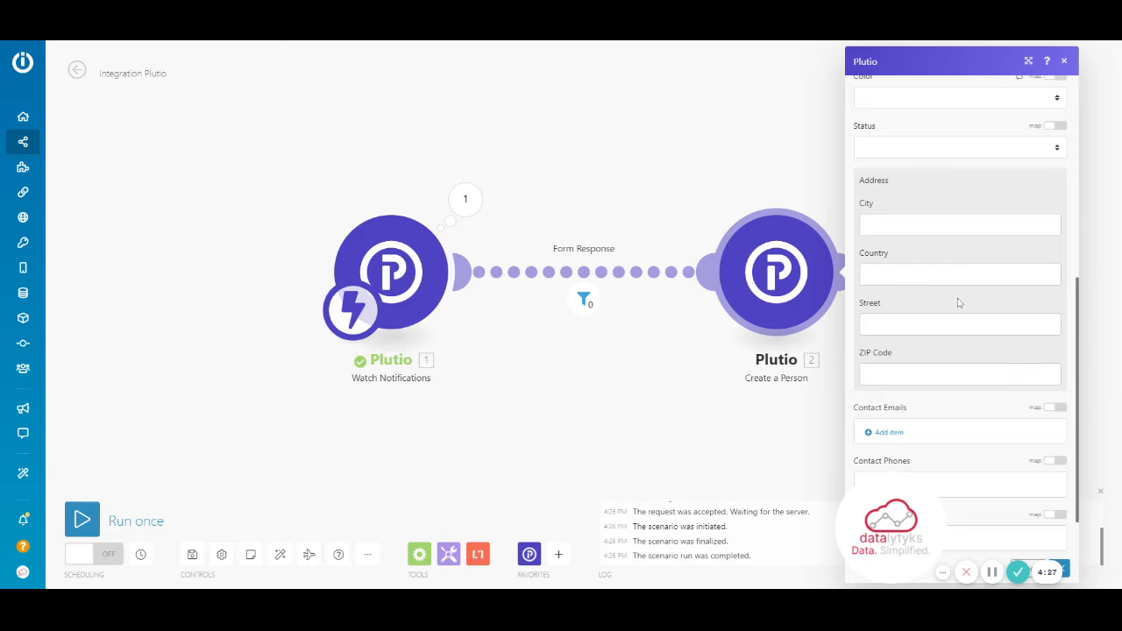
{"action": "scroll", "coordinate": [958, 303], "scroll_direction": "down", "scroll_amount": 1}
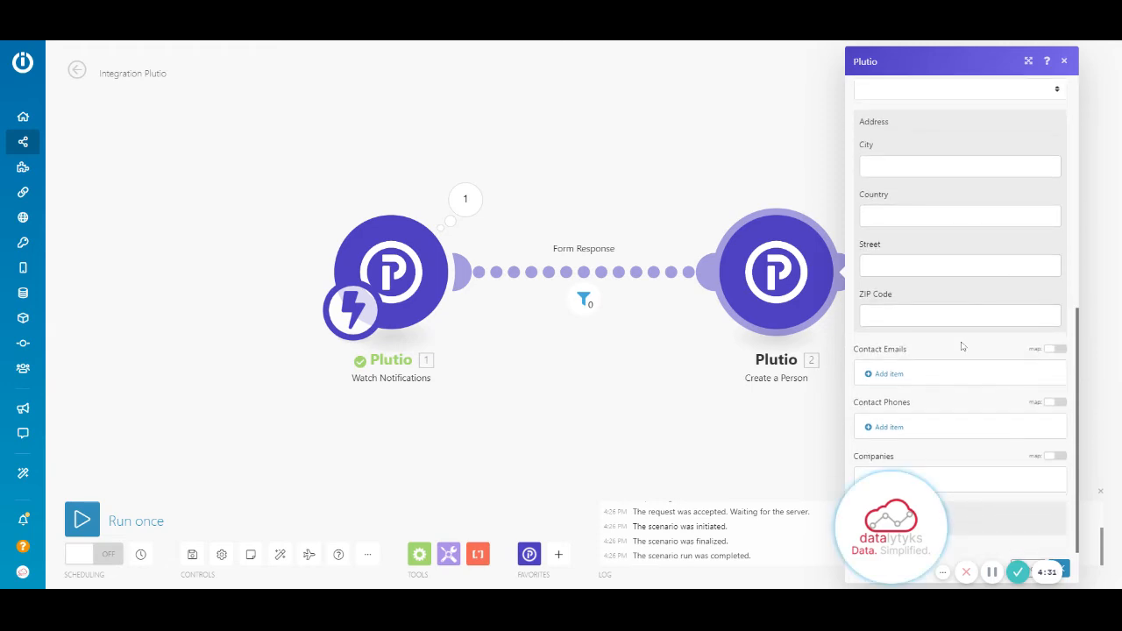
{"action": "left_click", "coordinate": [894, 376]}
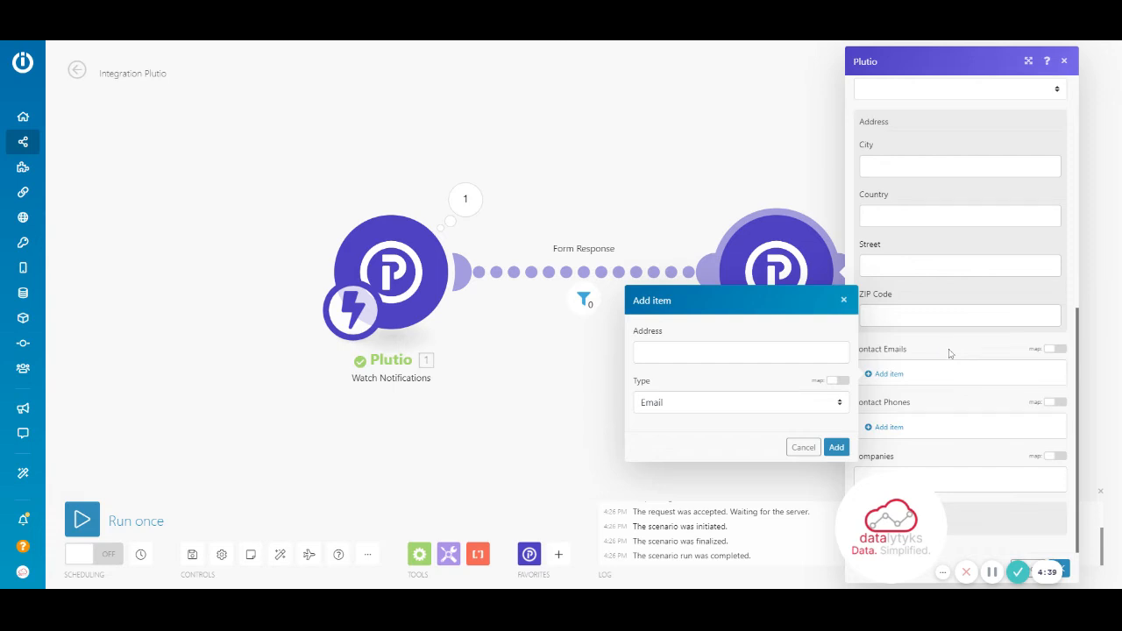
{"action": "left_click", "coordinate": [921, 316]}
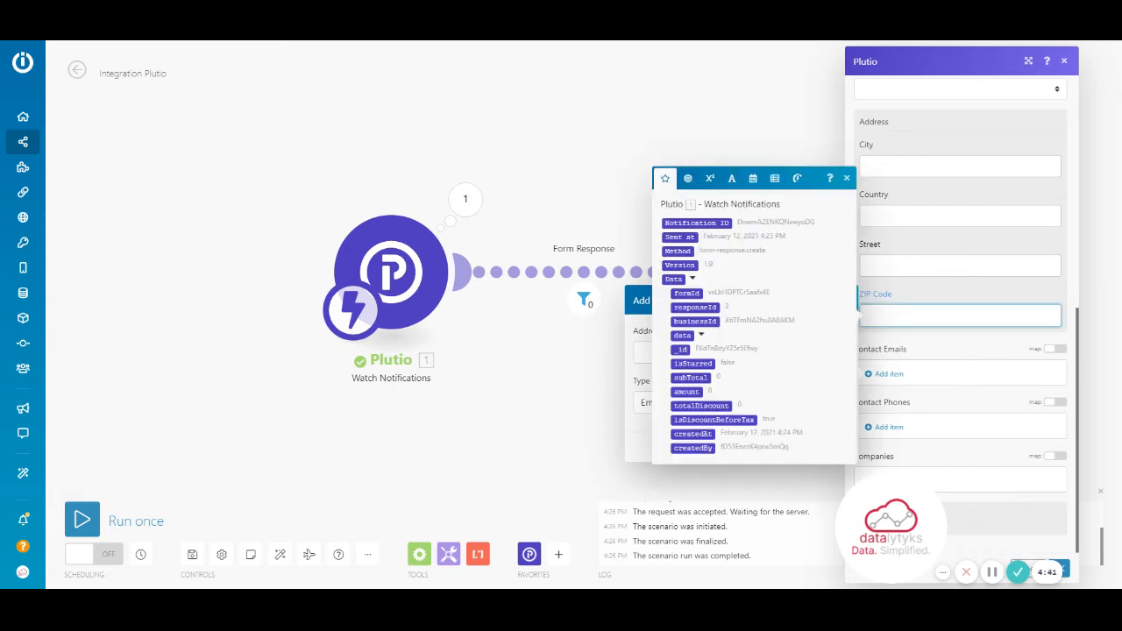
{"action": "left_click", "coordinate": [949, 345]}
- Browse the form response's answers to locate the email answer for Address
{"action": "left_click", "coordinate": [892, 380]}
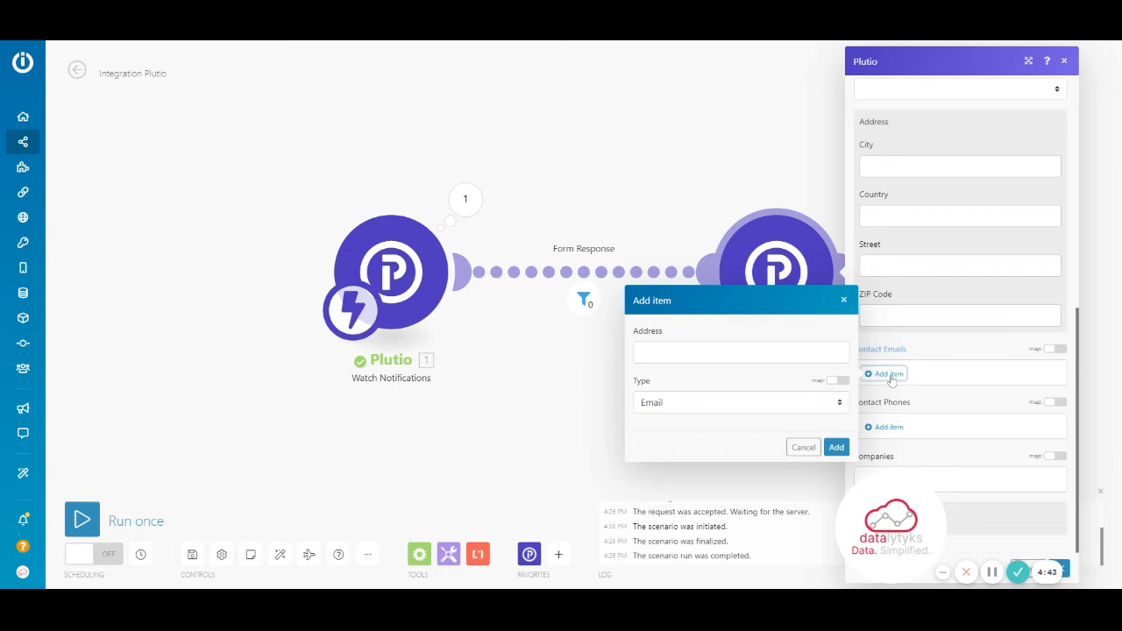
{"action": "left_click", "coordinate": [741, 352]}
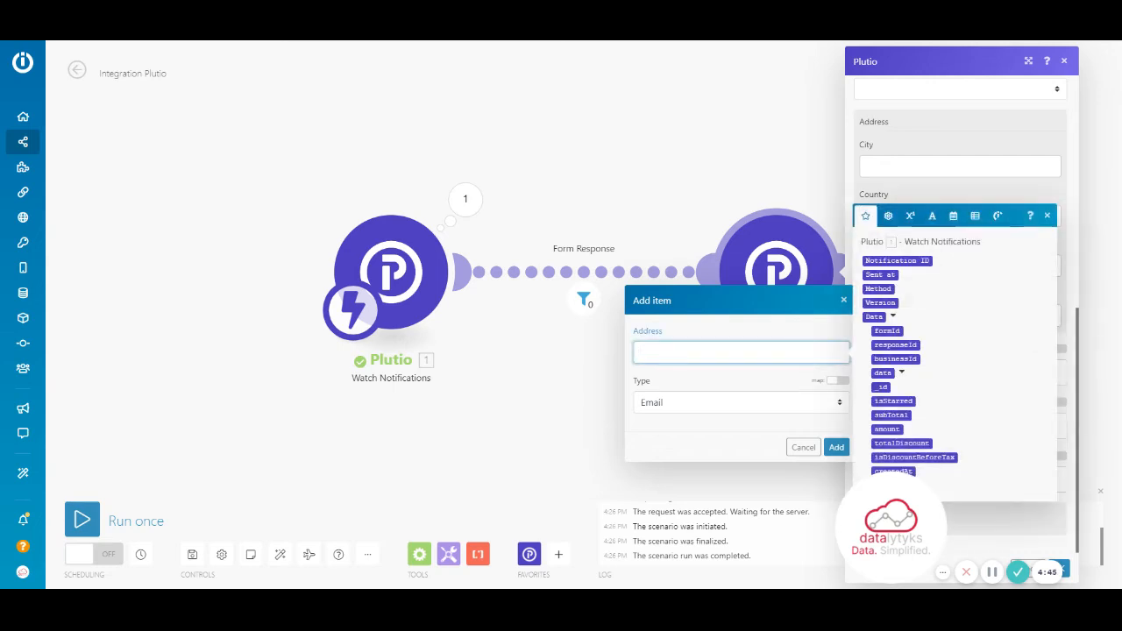
{"action": "left_click", "coordinate": [900, 373]}
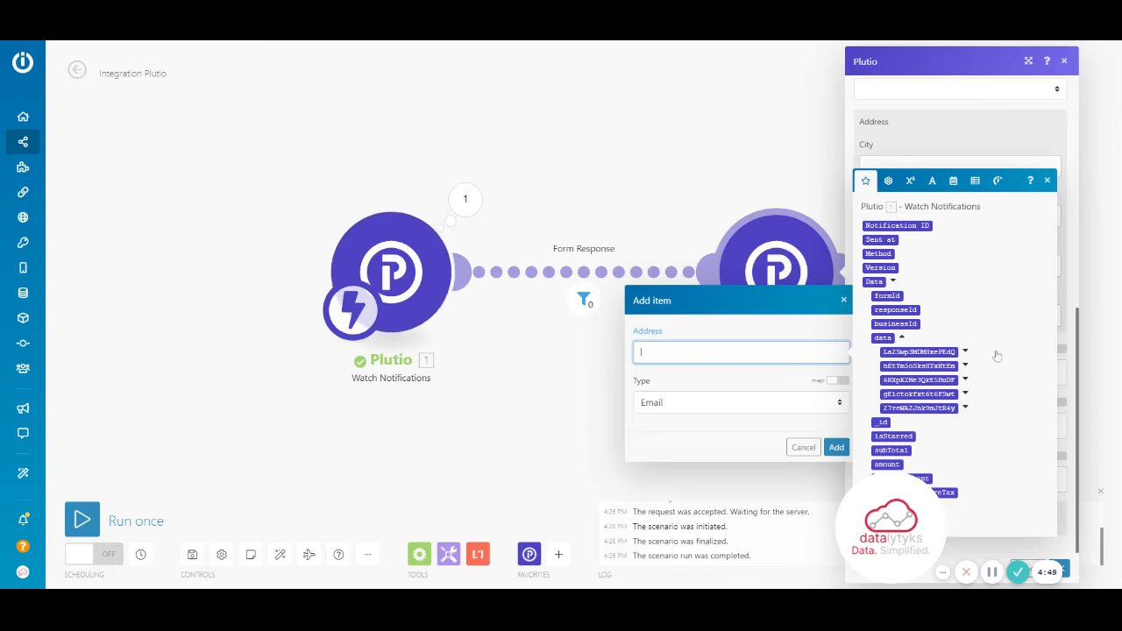
{"action": "left_click", "coordinate": [942, 147]}
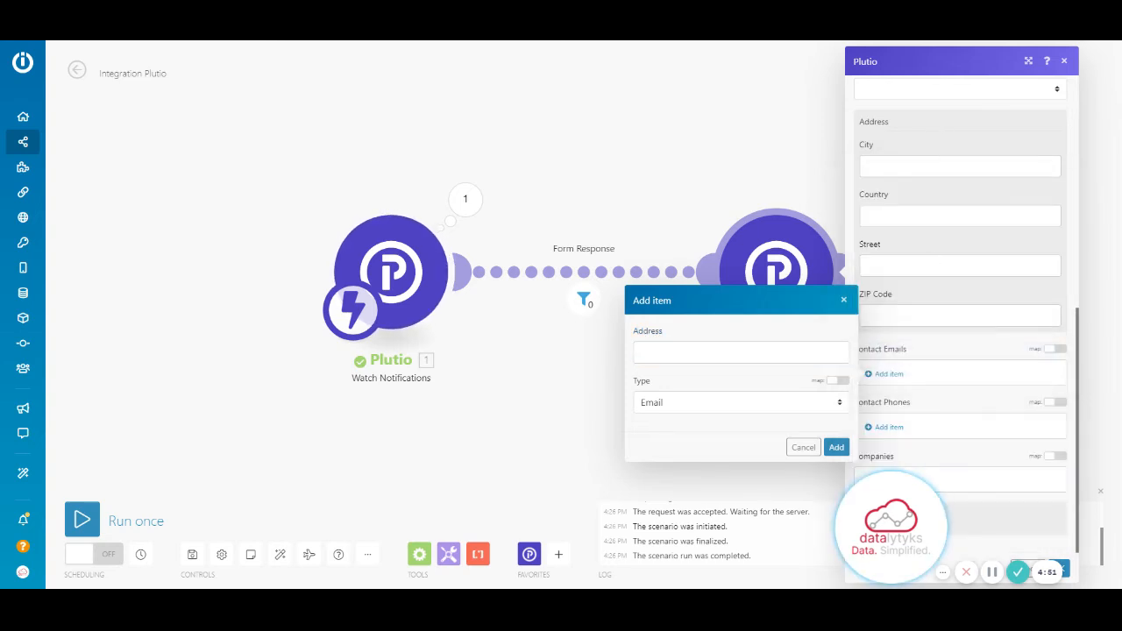
{"action": "left_click", "coordinate": [945, 266]}
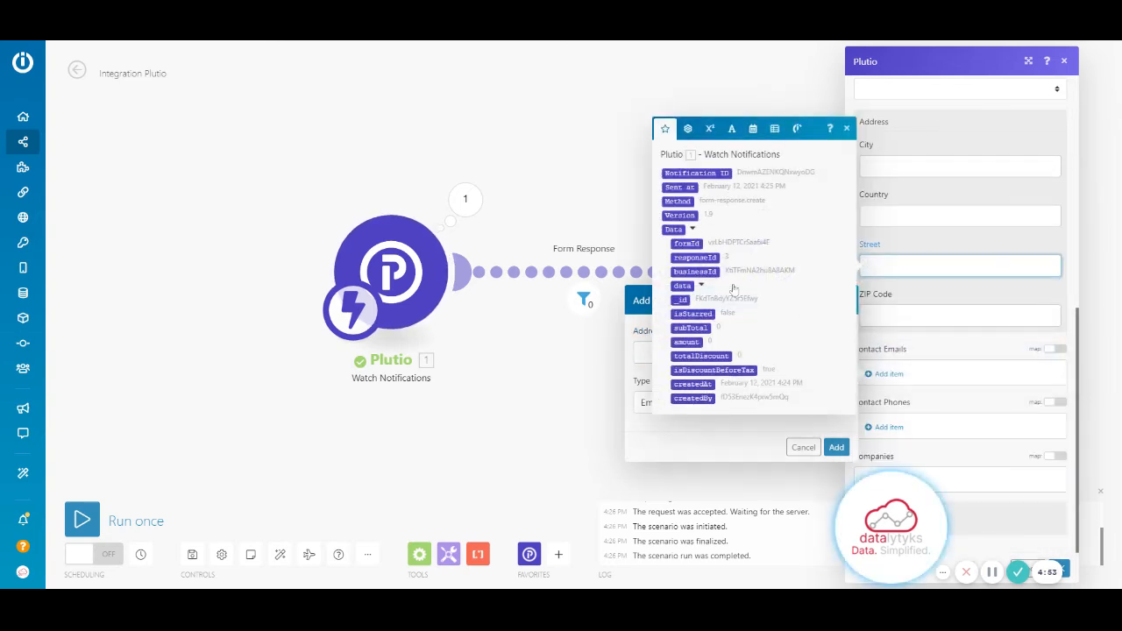
{"action": "left_click", "coordinate": [701, 285]}
{"action": "left_click", "coordinate": [764, 264]}
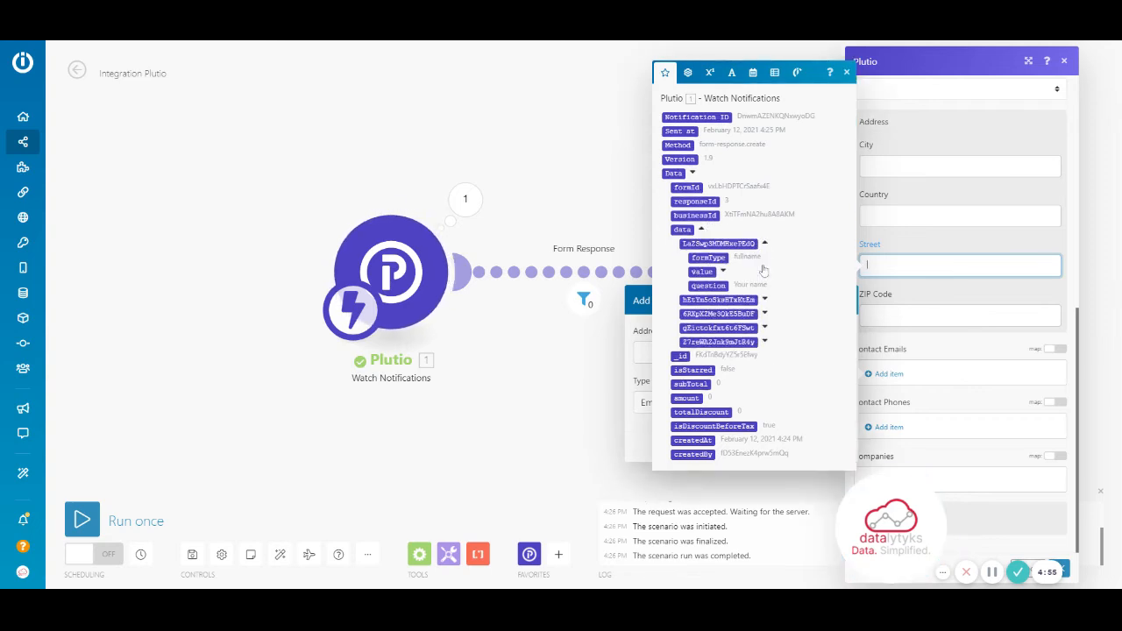
{"action": "left_click", "coordinate": [723, 273]}
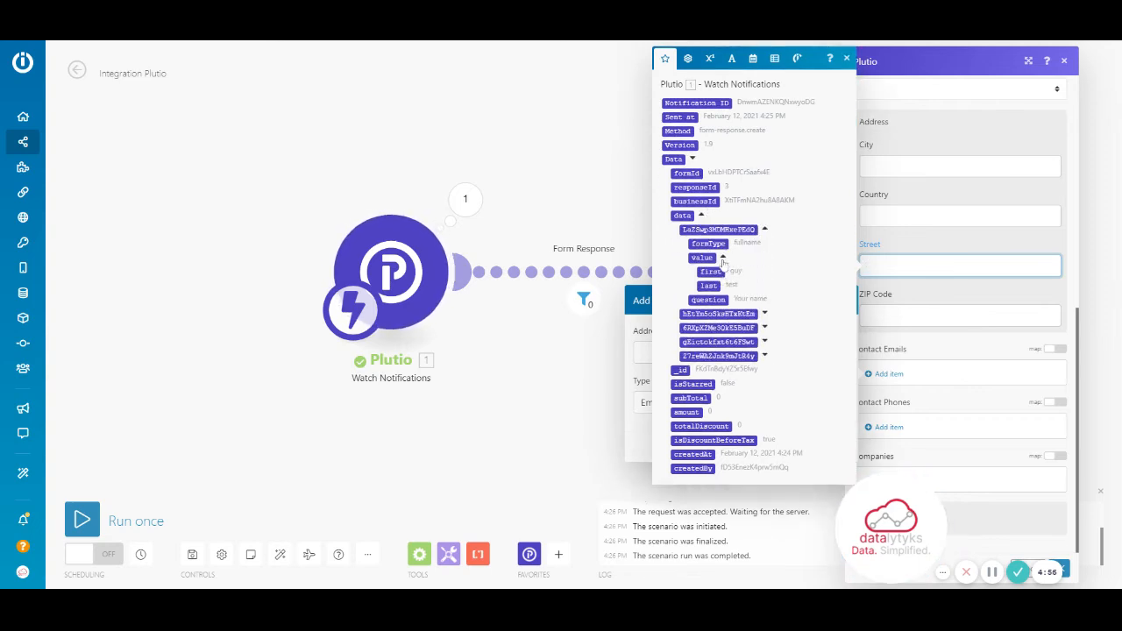
{"action": "left_click", "coordinate": [723, 258]}
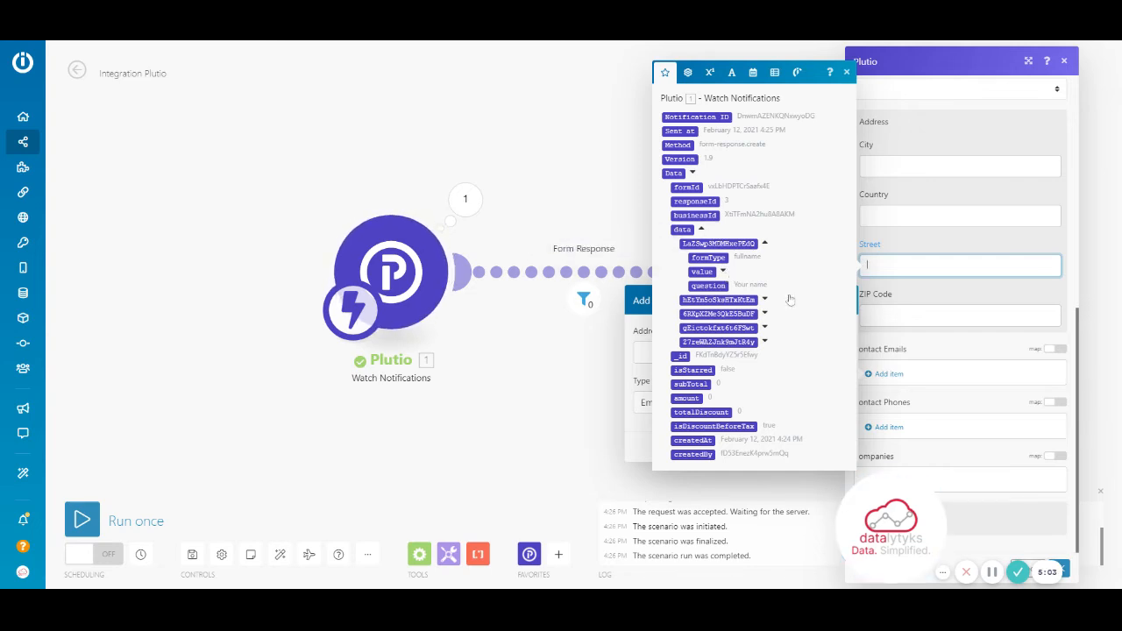
{"action": "left_click", "coordinate": [765, 246]}
{"action": "left_click", "coordinate": [767, 280]}
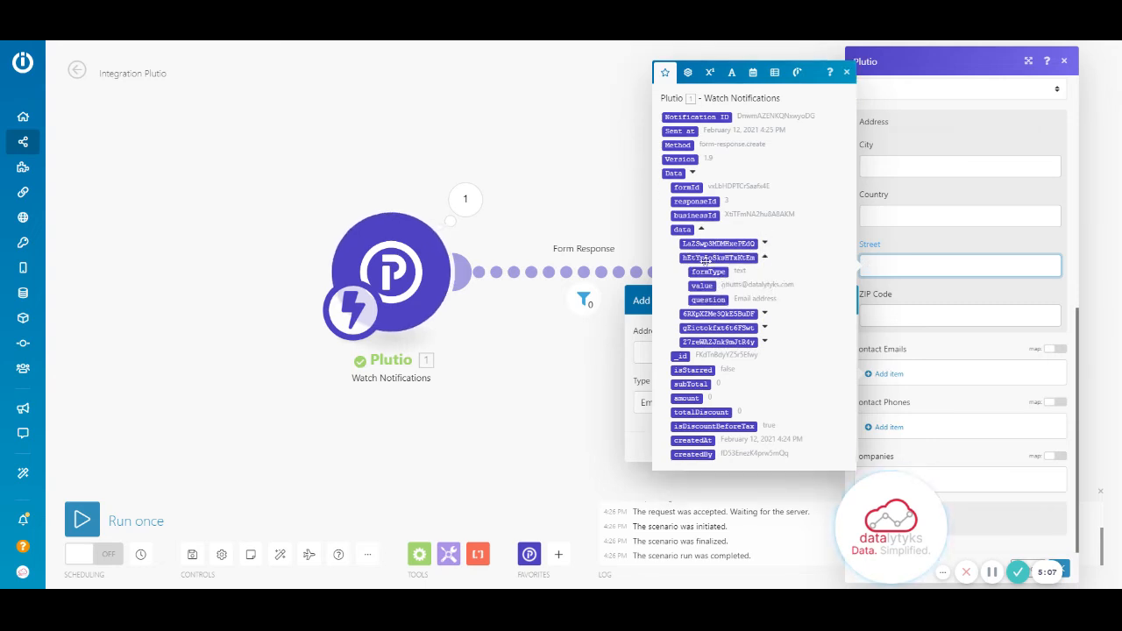
{"action": "left_click_drag", "start_coordinate": [708, 258], "coordinate": [704, 258]}
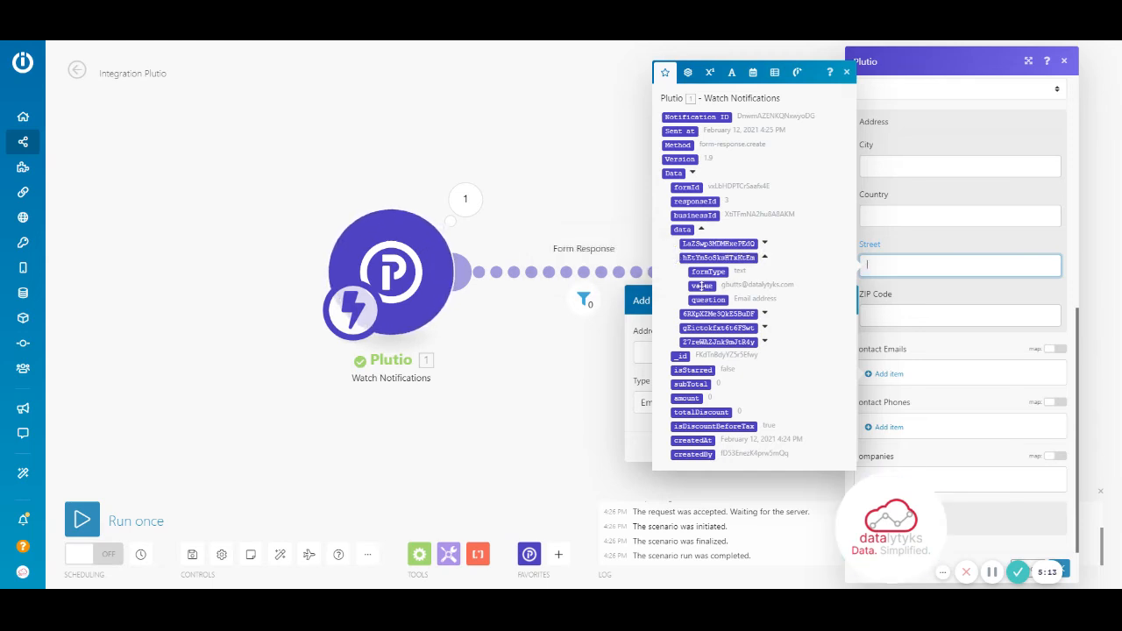
- Map the email answer's value into Address and add the Contact Email entry
{"action": "left_click", "coordinate": [891, 377]}
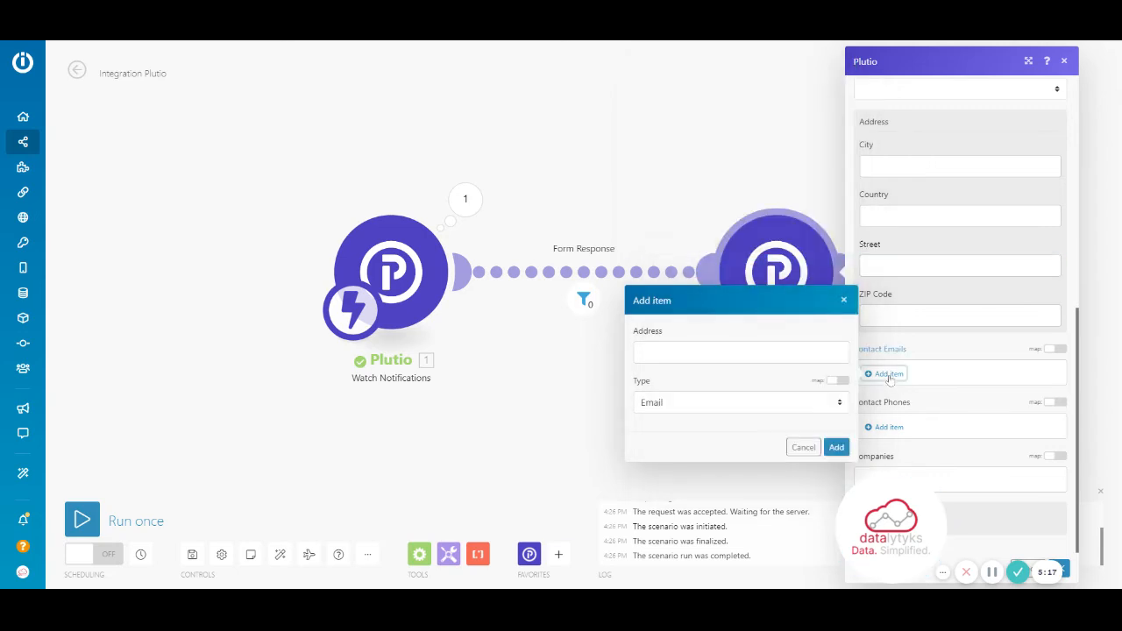
{"action": "left_click", "coordinate": [740, 352]}
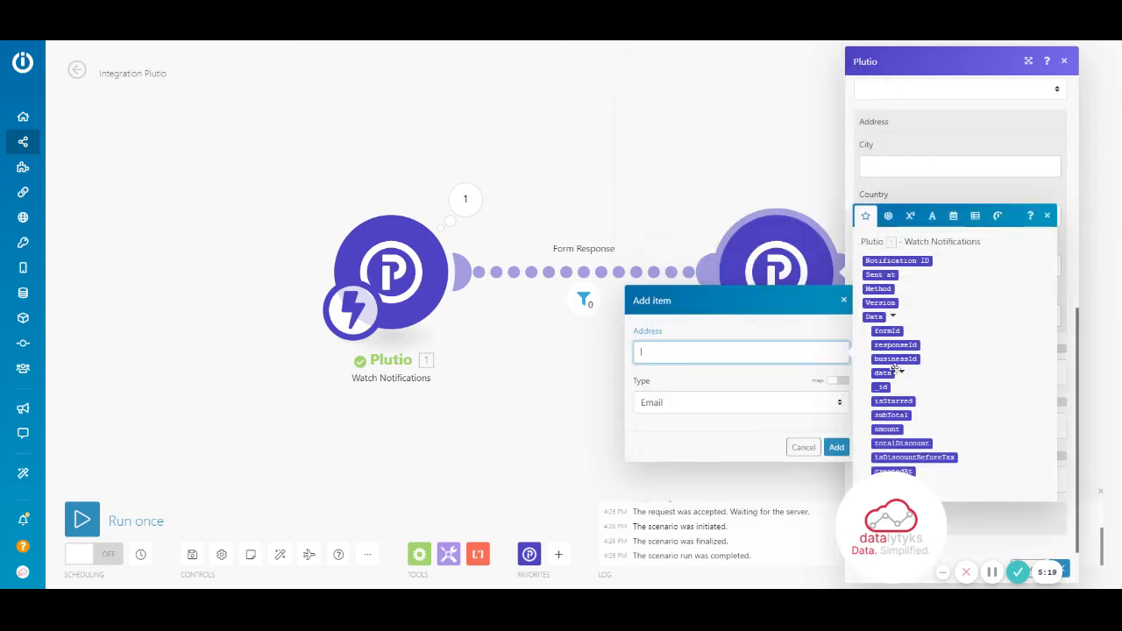
{"action": "left_click", "coordinate": [901, 372]}
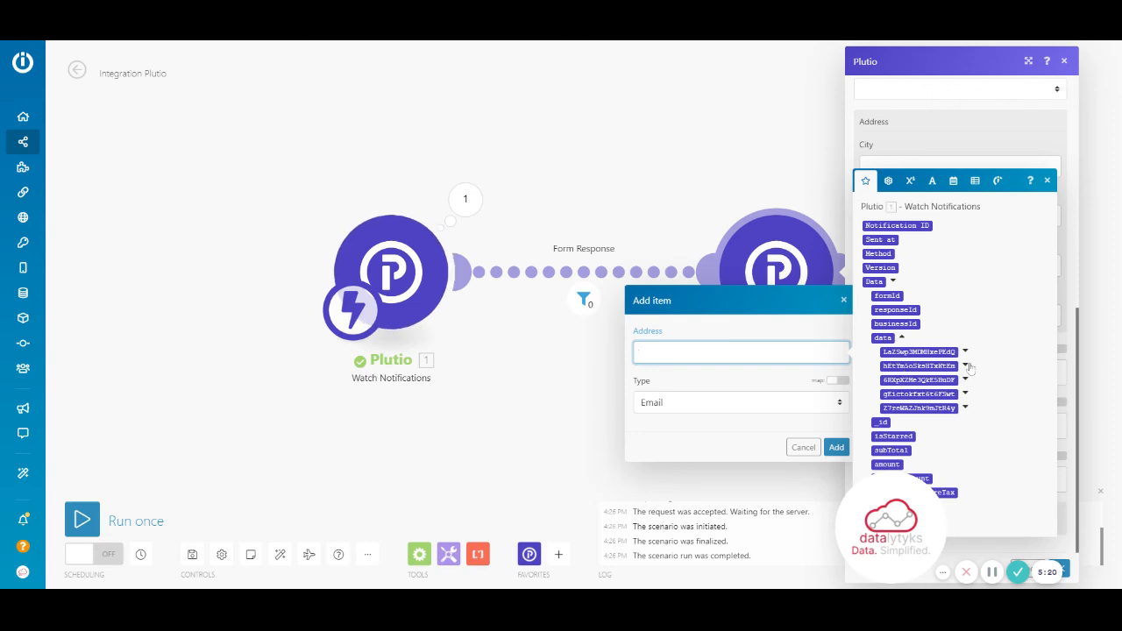
{"action": "left_click", "coordinate": [965, 367]}
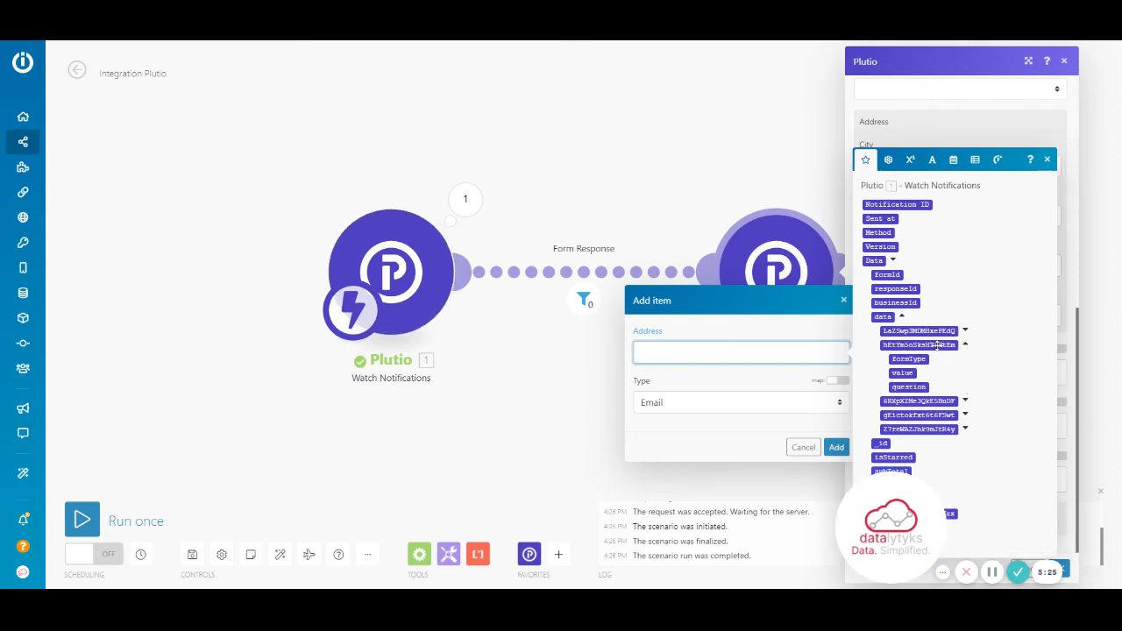
{"action": "left_click", "coordinate": [901, 373]}
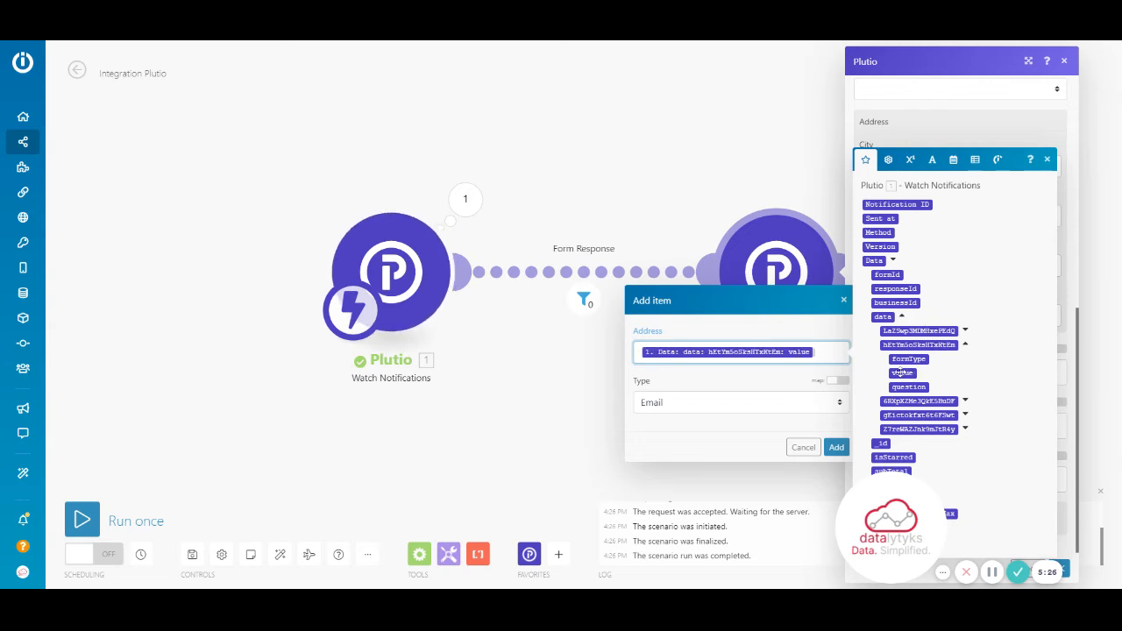
{"action": "left_click", "coordinate": [837, 447]}
{"action": "scroll", "coordinate": [975, 420], "scroll_direction": "down", "scroll_amount": 1}
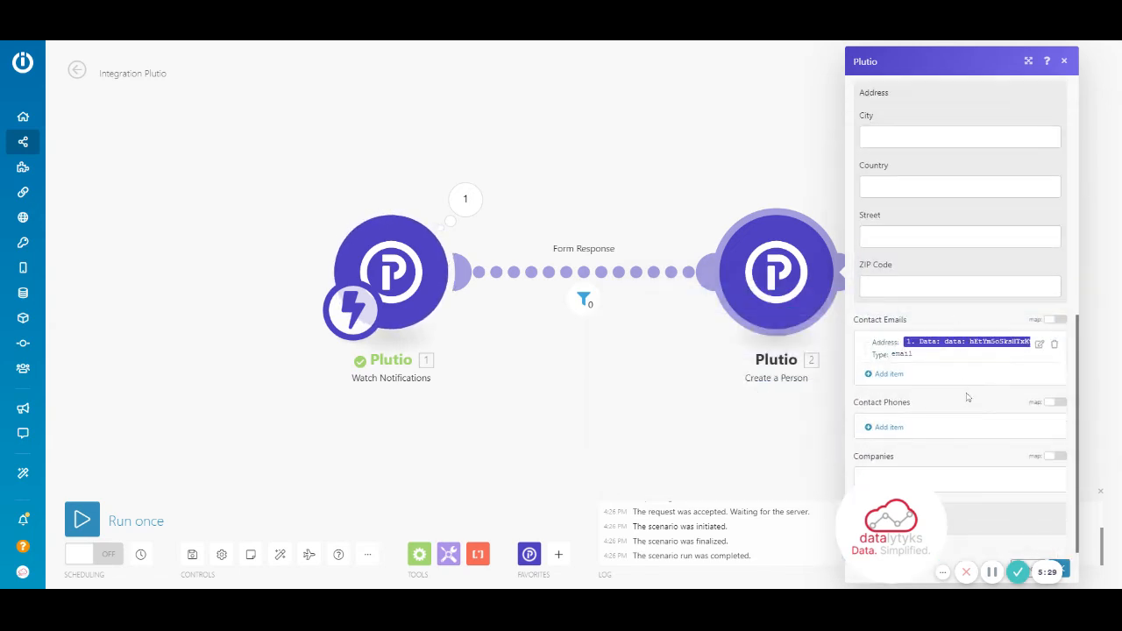
- Browse the form response answers to find the phone number entry
{"action": "left_click_drag", "start_coordinate": [912, 519], "coordinate": [716, 519]}
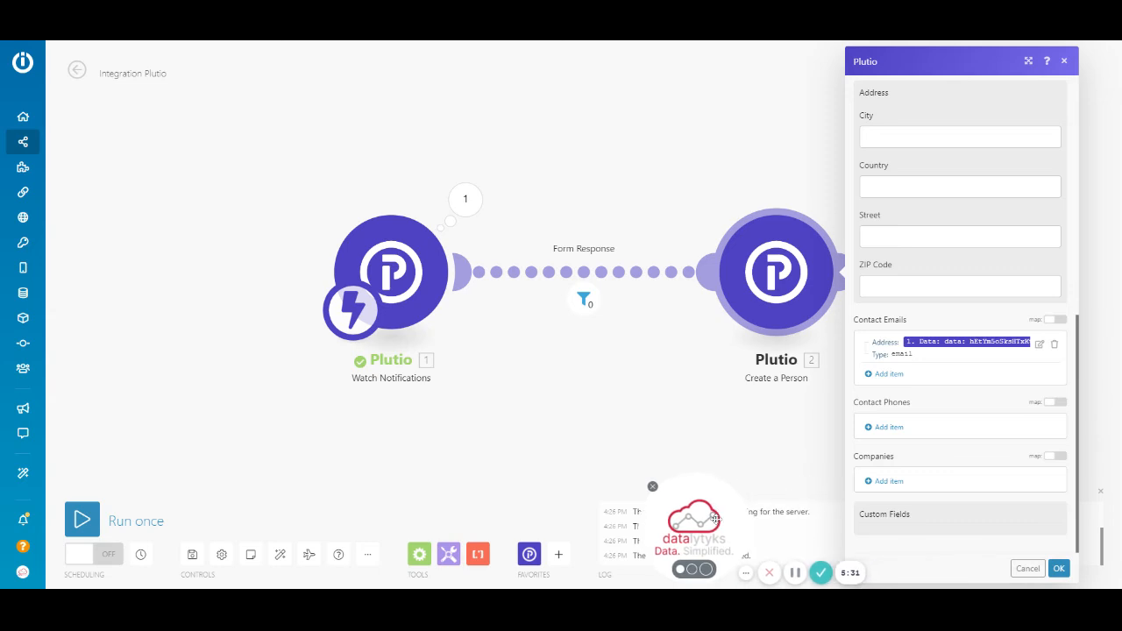
{"action": "left_click", "coordinate": [945, 287]}
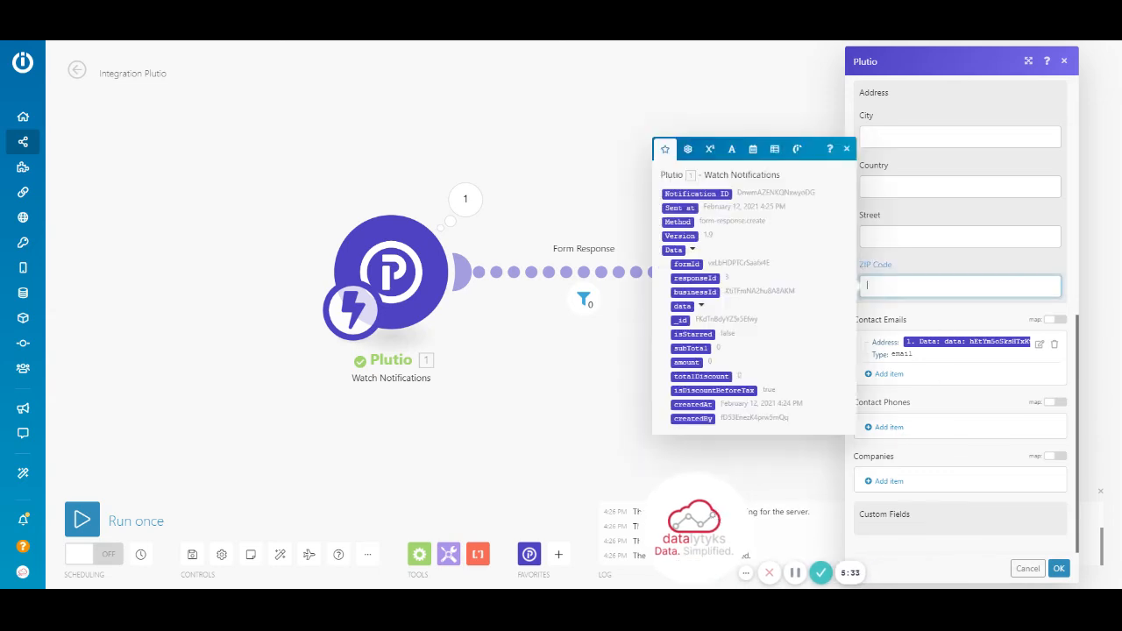
{"action": "left_click", "coordinate": [702, 306]}
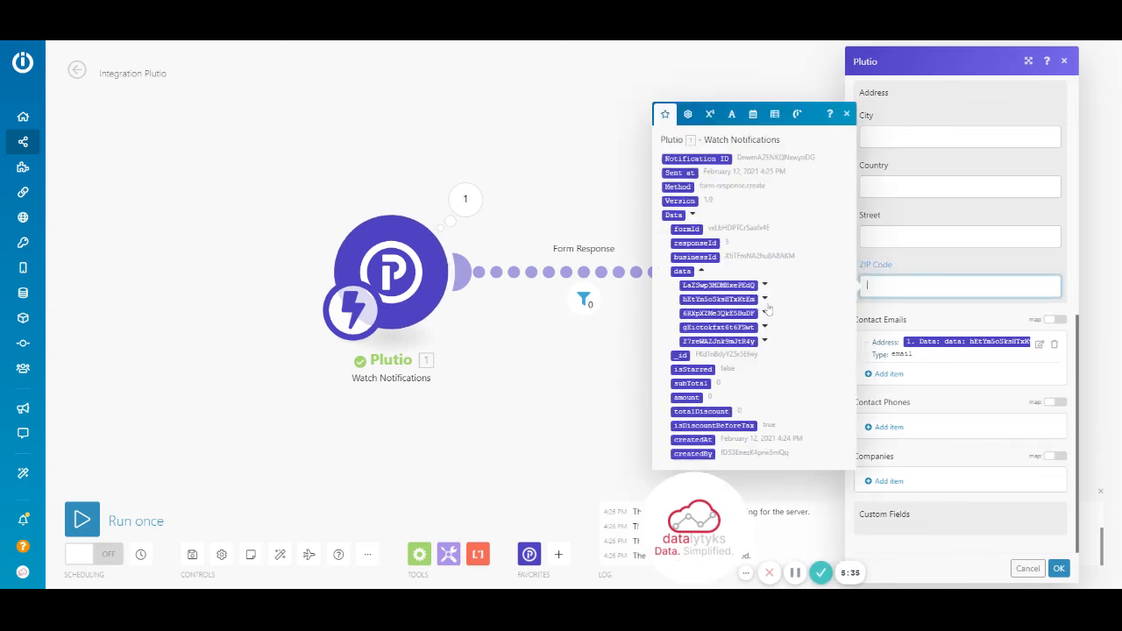
{"action": "left_click", "coordinate": [765, 298]}
{"action": "left_click", "coordinate": [768, 339]}
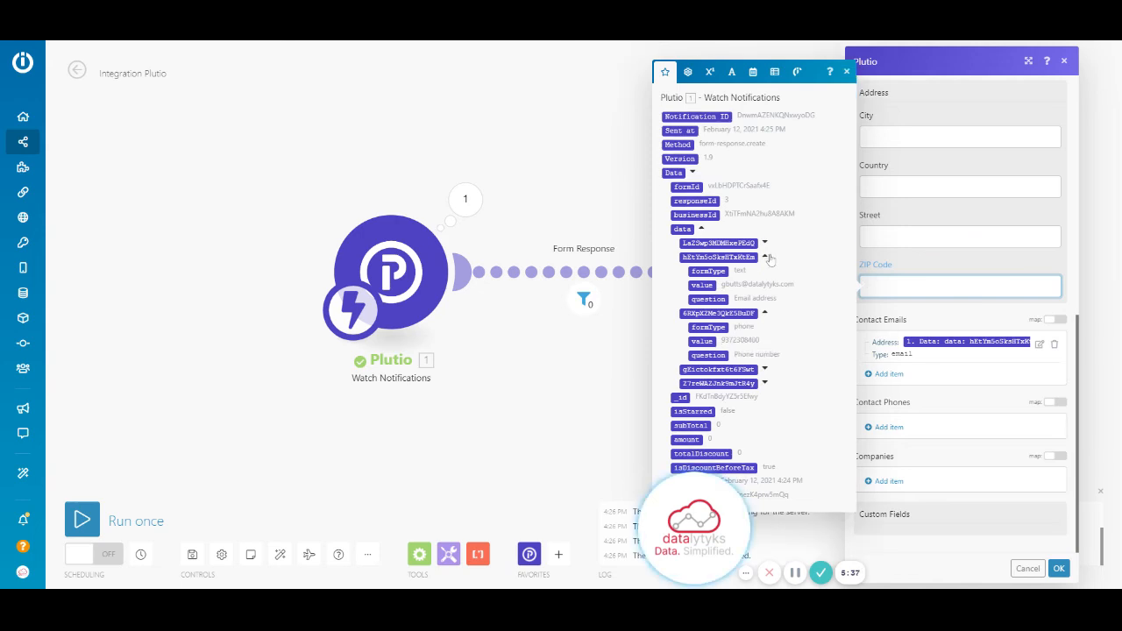
{"action": "left_click", "coordinate": [770, 263]}
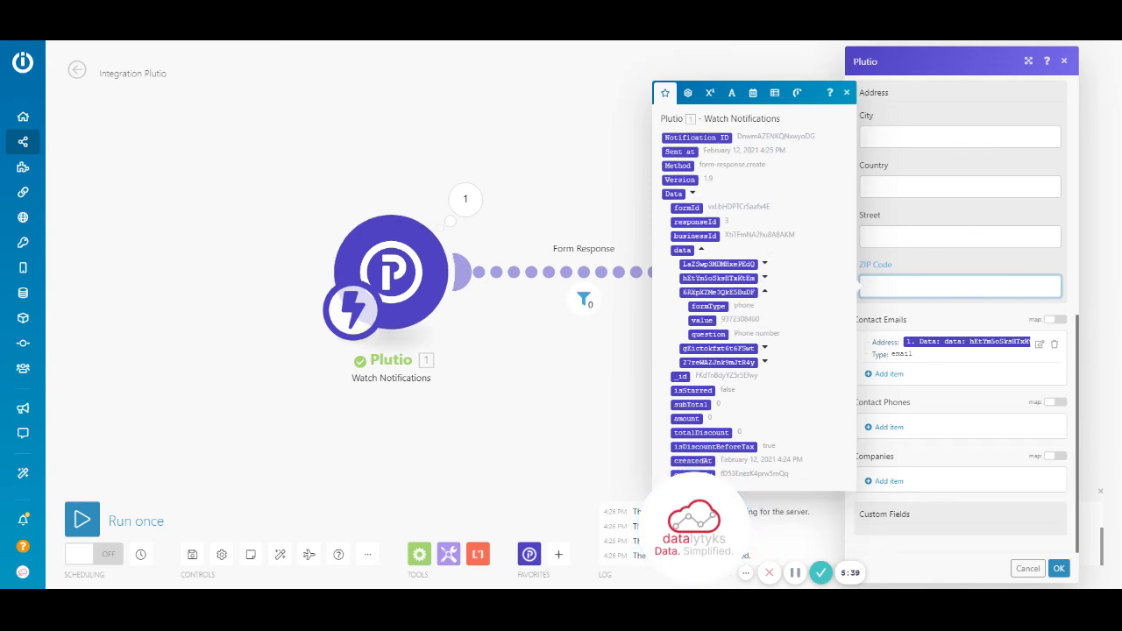
- Add a Contact Phone entry with Number mapped to the phone answer's value
{"action": "left_click", "coordinate": [889, 427]}
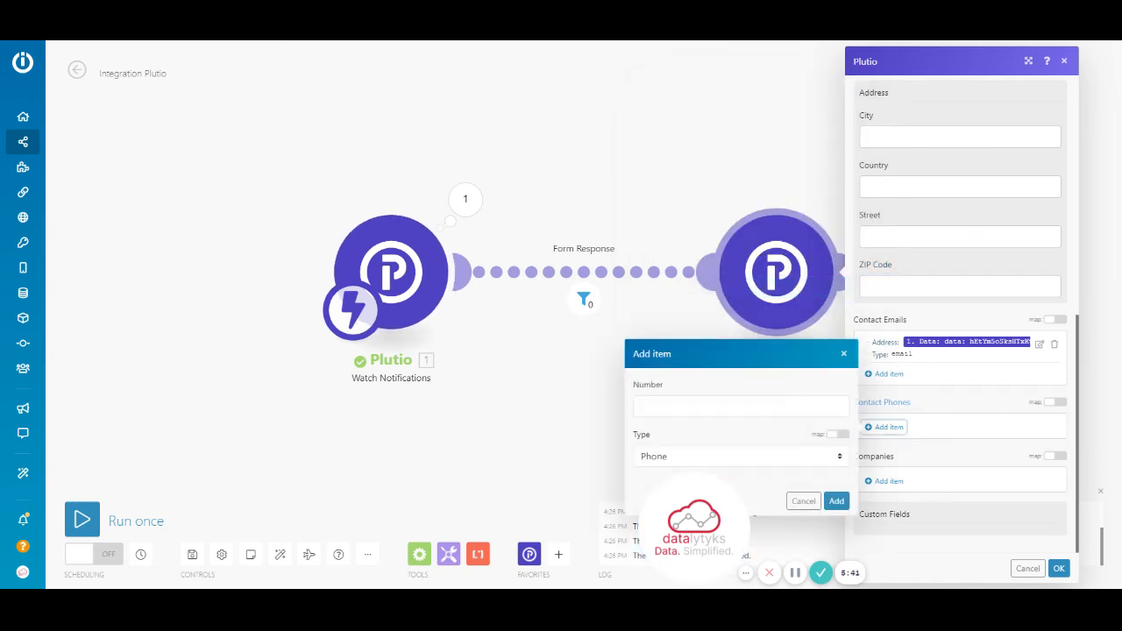
{"action": "left_click", "coordinate": [740, 406]}
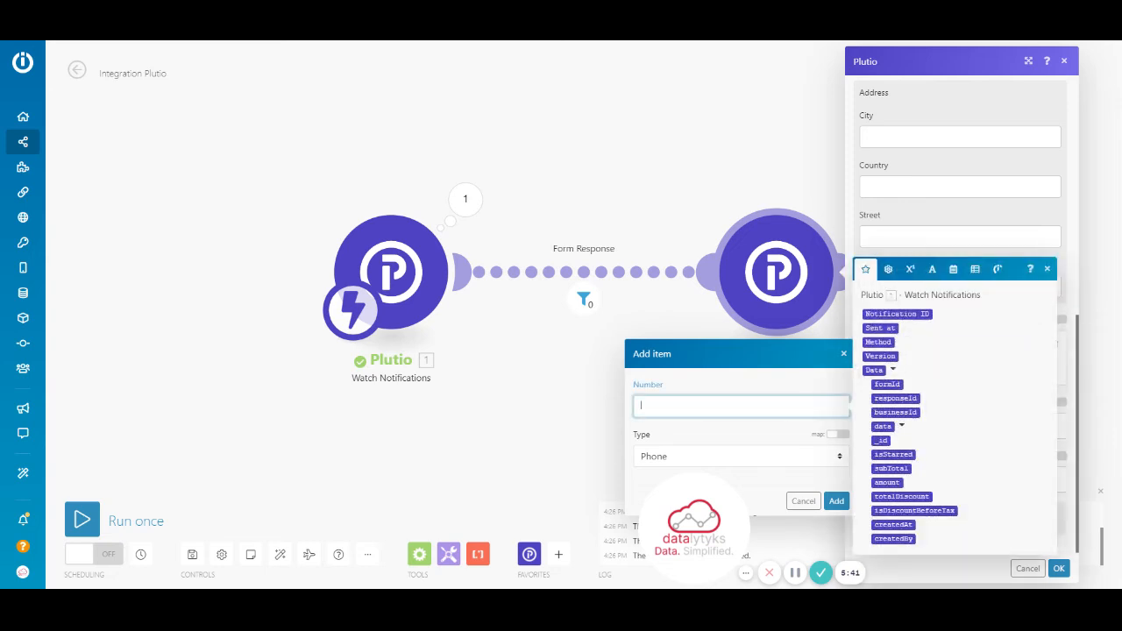
{"action": "left_click", "coordinate": [903, 426]}
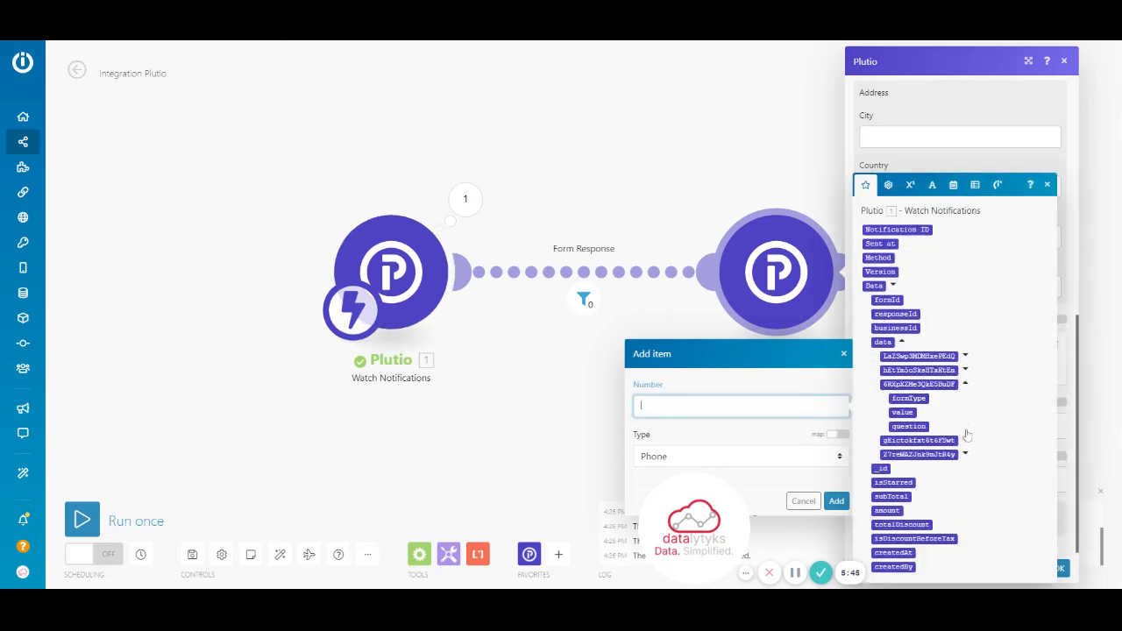
{"action": "left_click", "coordinate": [904, 412]}
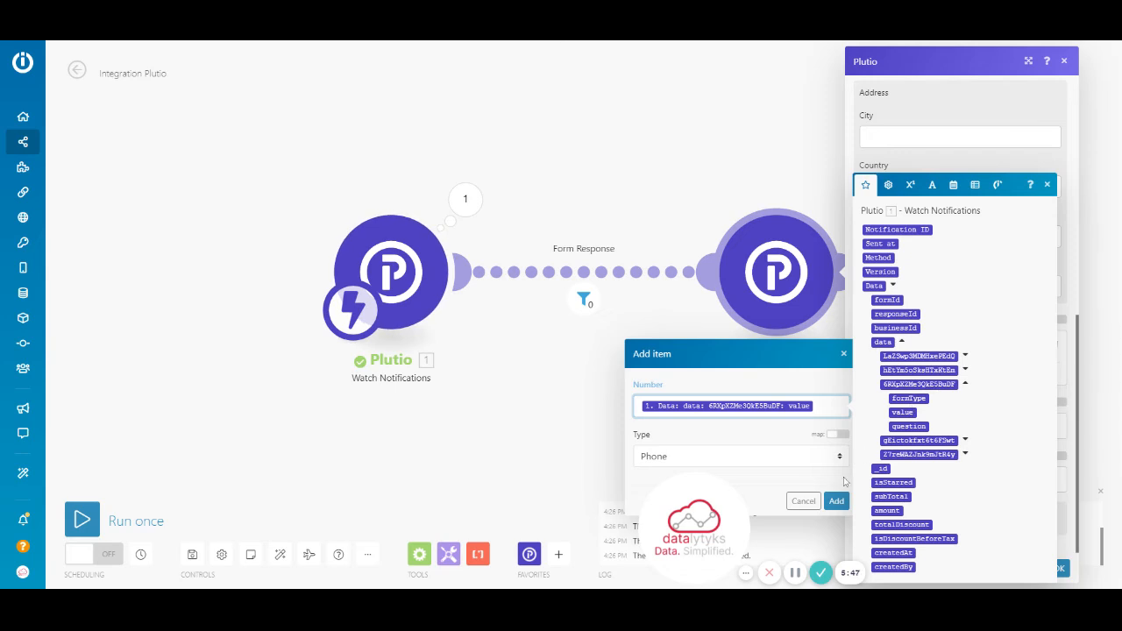
{"action": "left_click", "coordinate": [836, 501]}
{"action": "scroll", "coordinate": [963, 480], "scroll_direction": "down", "scroll_amount": 1}
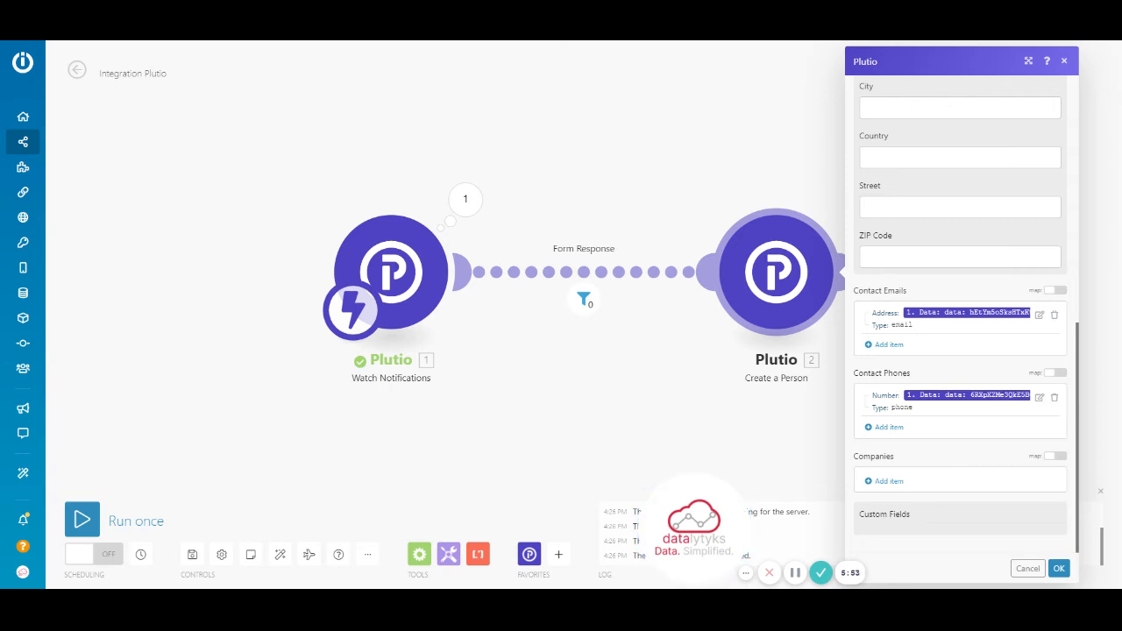
- Review the name, email and phone mappings, then confirm the Create a Person settings with OK
{"action": "scroll", "coordinate": [960, 462], "scroll_direction": "up", "scroll_amount": 2}
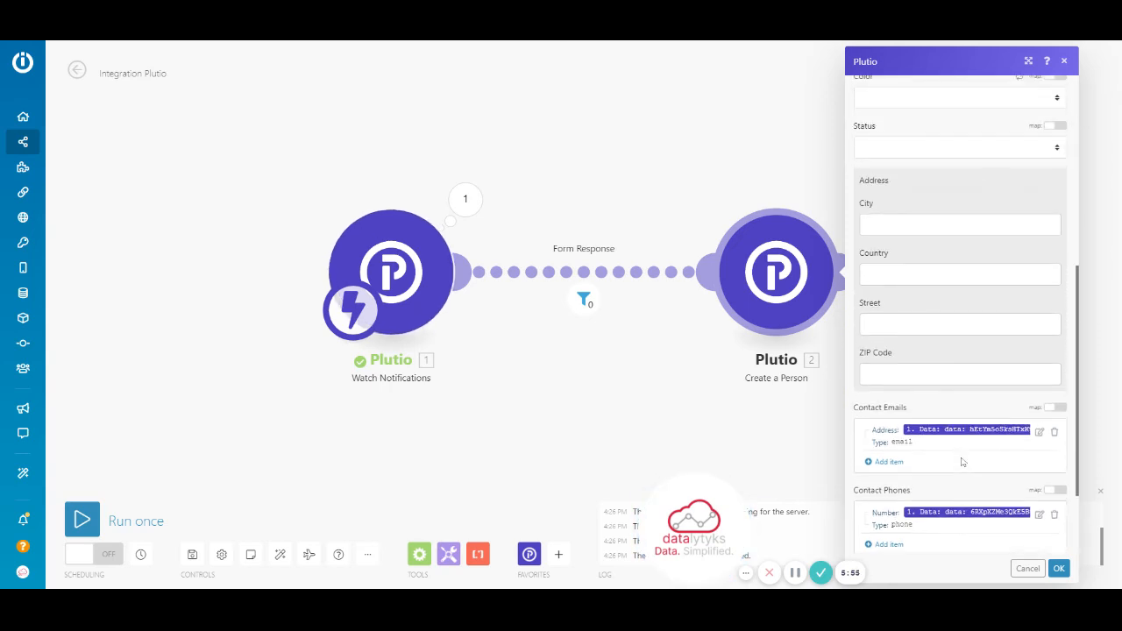
{"action": "scroll", "coordinate": [909, 429], "scroll_direction": "down", "scroll_amount": 2}
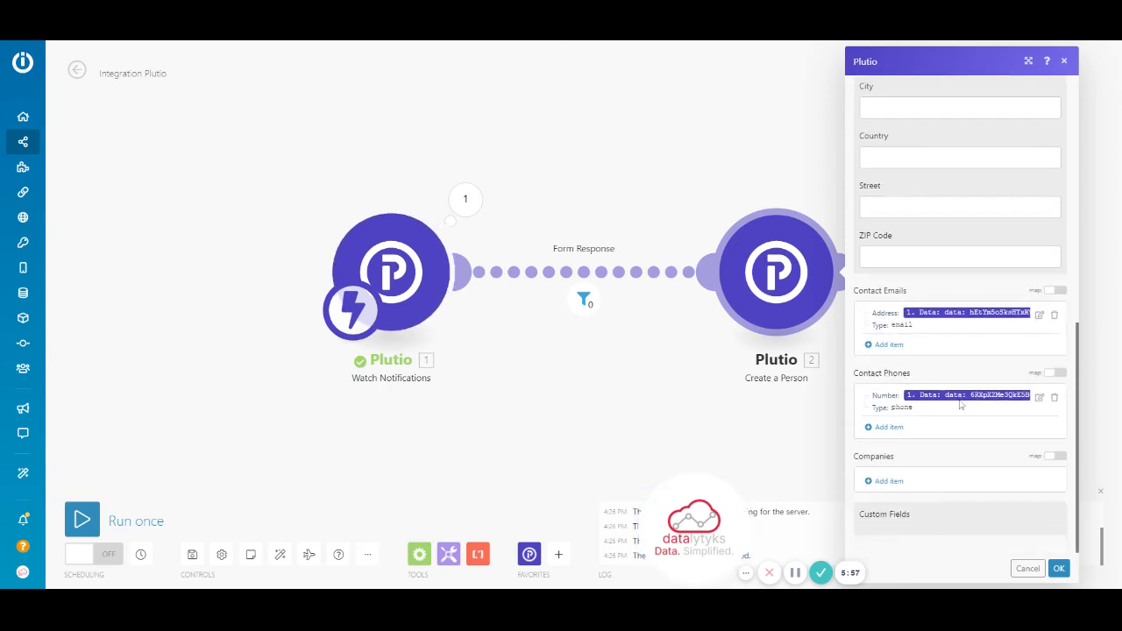
{"action": "scroll", "coordinate": [957, 474], "scroll_direction": "up", "scroll_amount": 3}
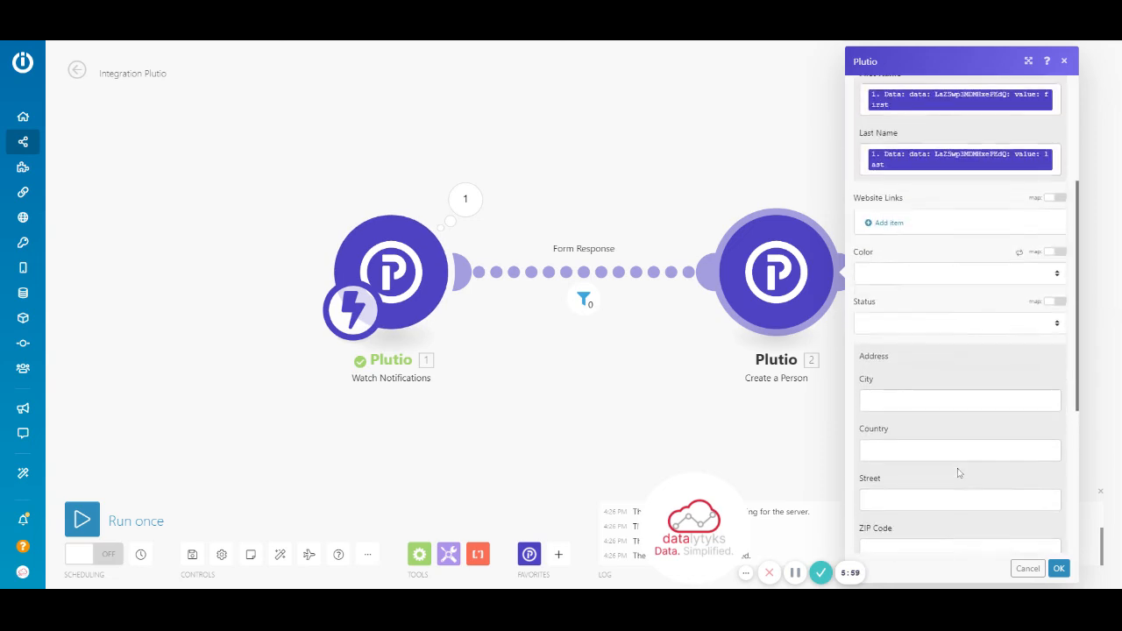
{"action": "scroll", "coordinate": [958, 473], "scroll_direction": "down", "scroll_amount": 3}
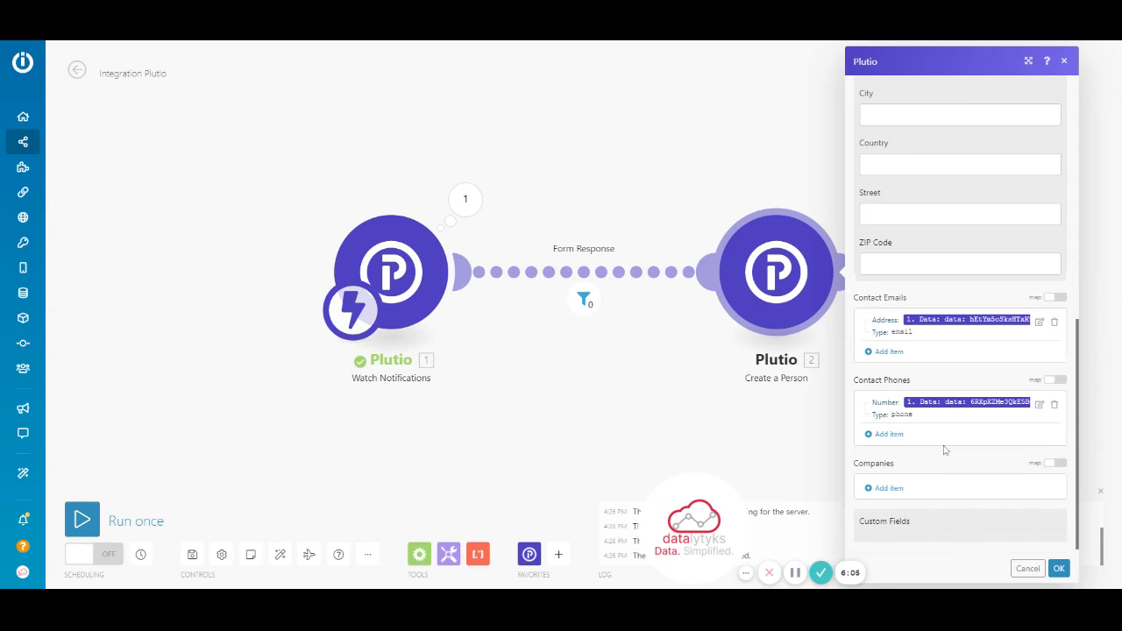
{"action": "scroll", "coordinate": [968, 469], "scroll_direction": "up", "scroll_amount": 3}
{"action": "scroll", "coordinate": [873, 450], "scroll_direction": "up", "scroll_amount": 1}
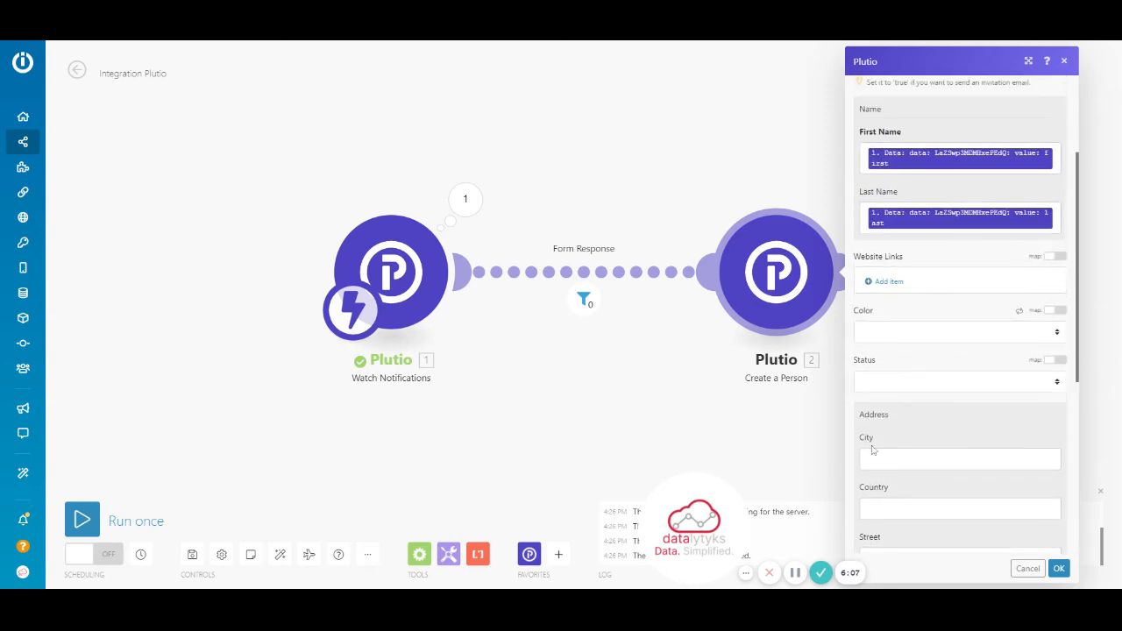
{"action": "scroll", "coordinate": [944, 443], "scroll_direction": "up", "scroll_amount": 3}
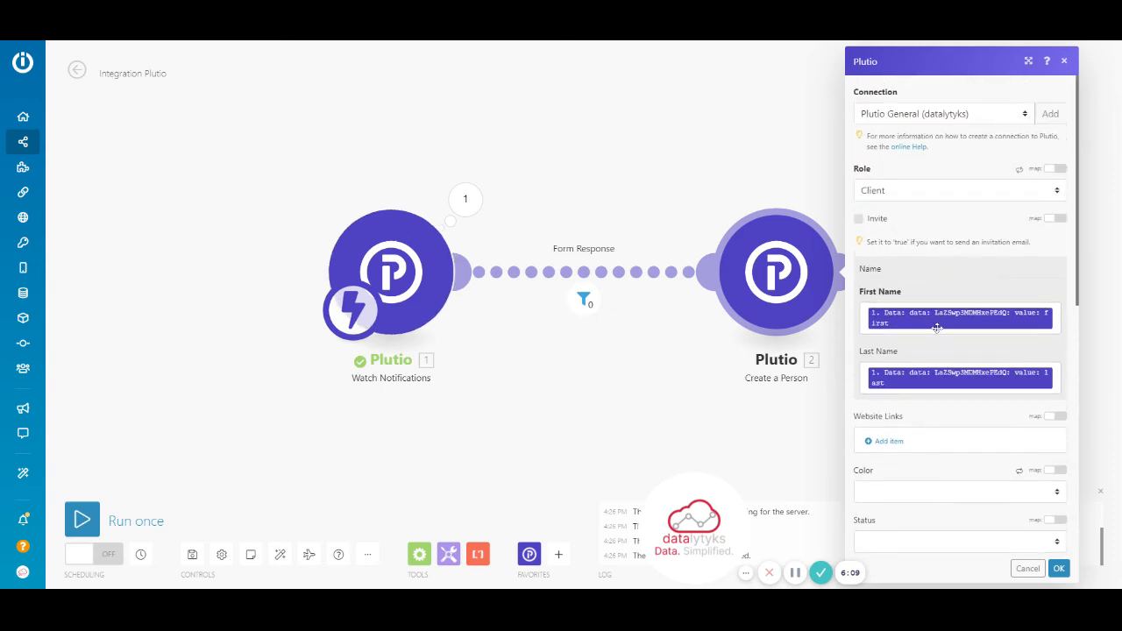
{"action": "left_click", "coordinate": [1059, 570]}
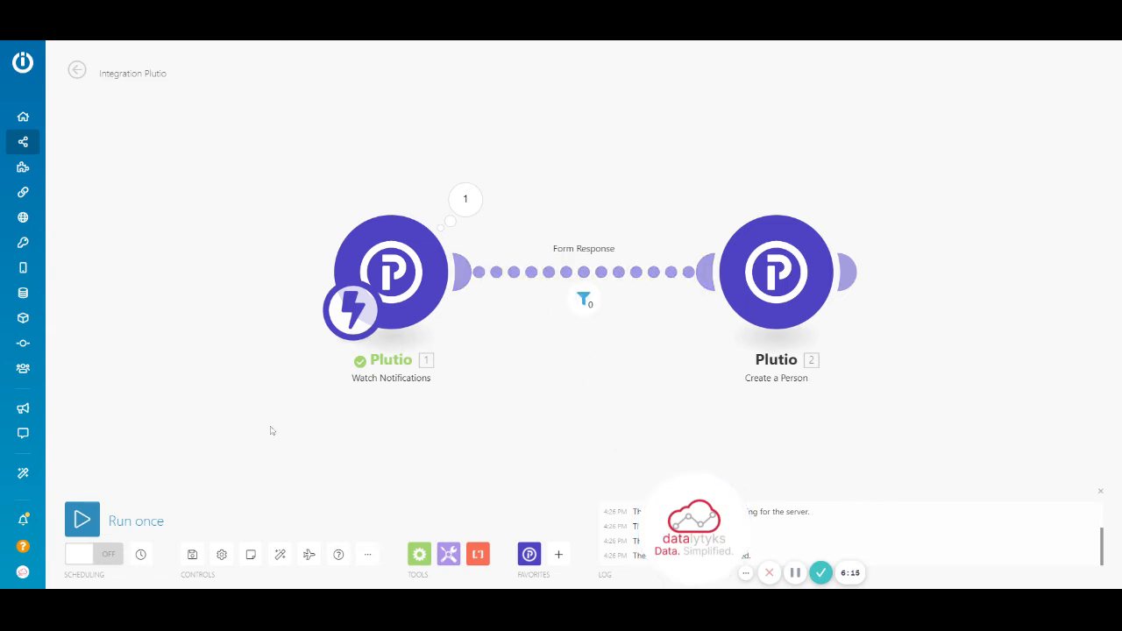
- Run the scenario once with Process existing, so the queued form response reaches Create a Person
{"action": "left_click", "coordinate": [82, 520]}
{"action": "left_click", "coordinate": [83, 521]}
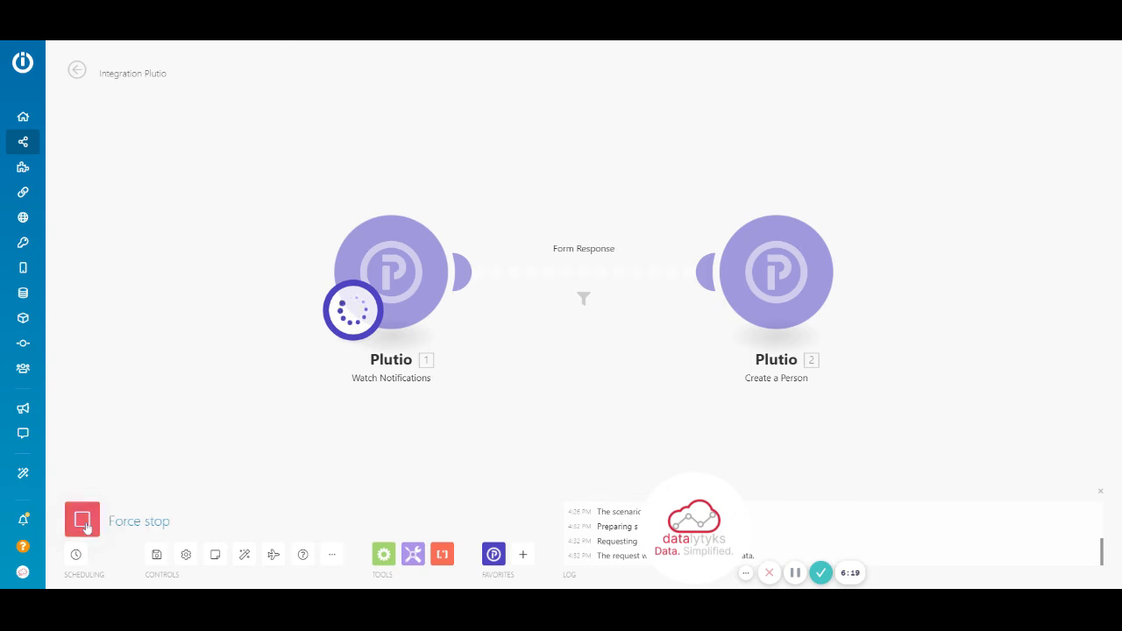
{"action": "left_click", "coordinate": [795, 575]}
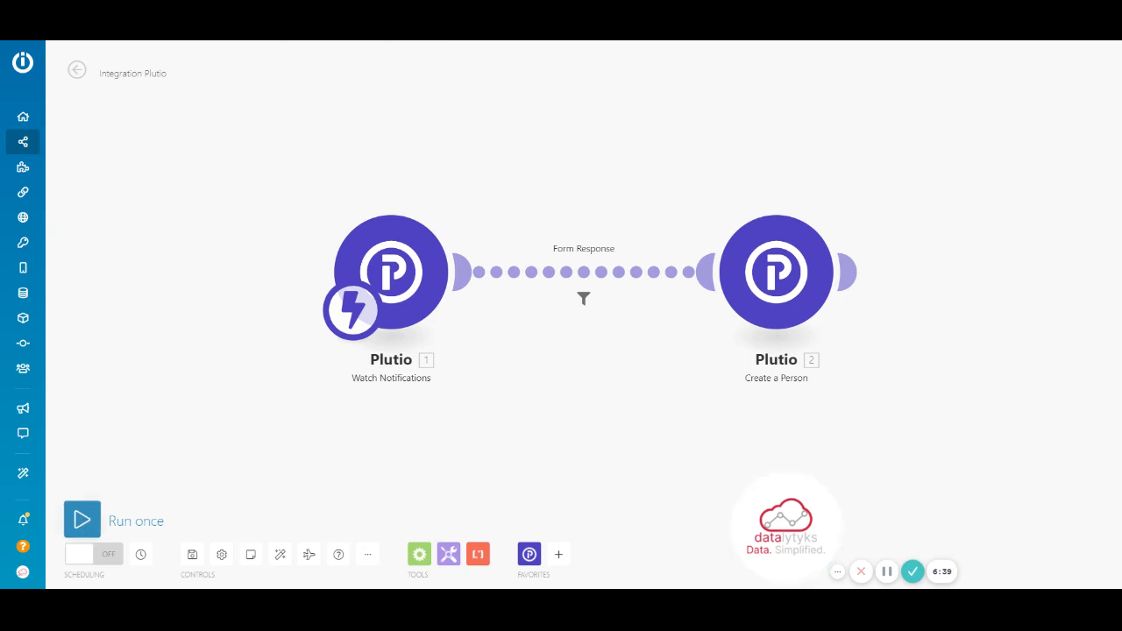
{"action": "left_click", "coordinate": [82, 521]}
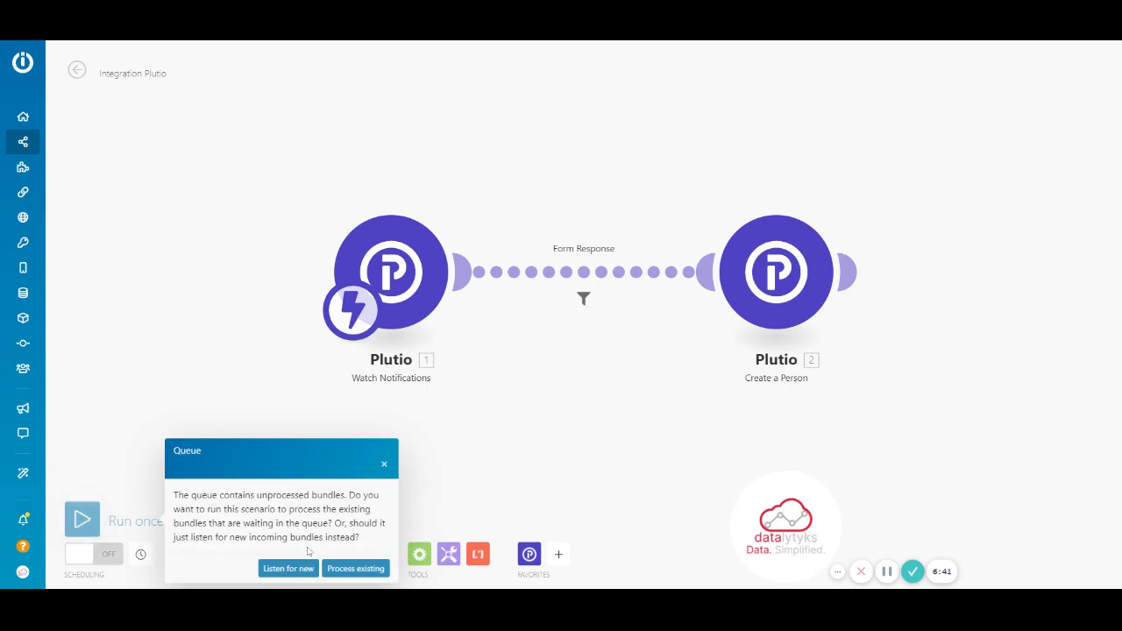
{"action": "left_click", "coordinate": [356, 569]}
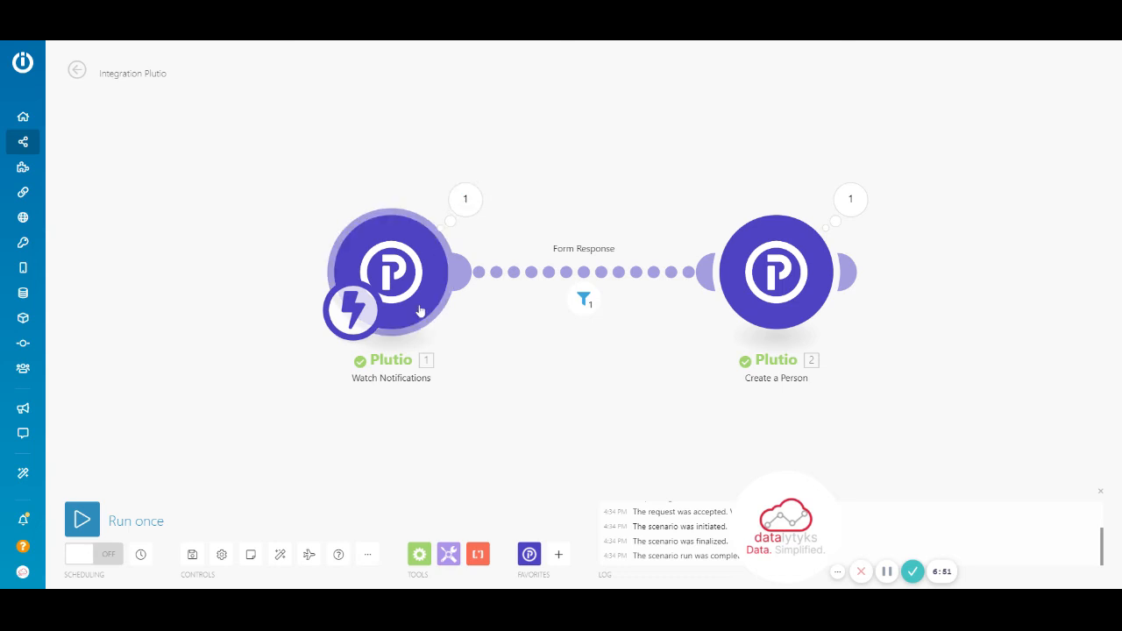
{"action": "left_click", "coordinate": [471, 201]}
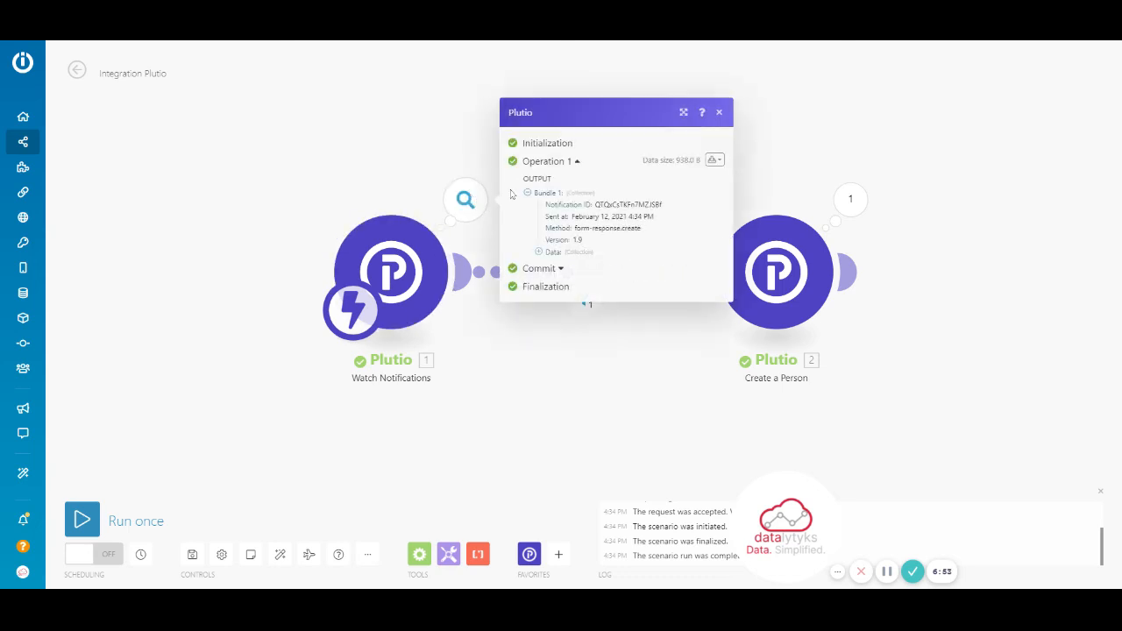
{"action": "left_click", "coordinate": [537, 249]}
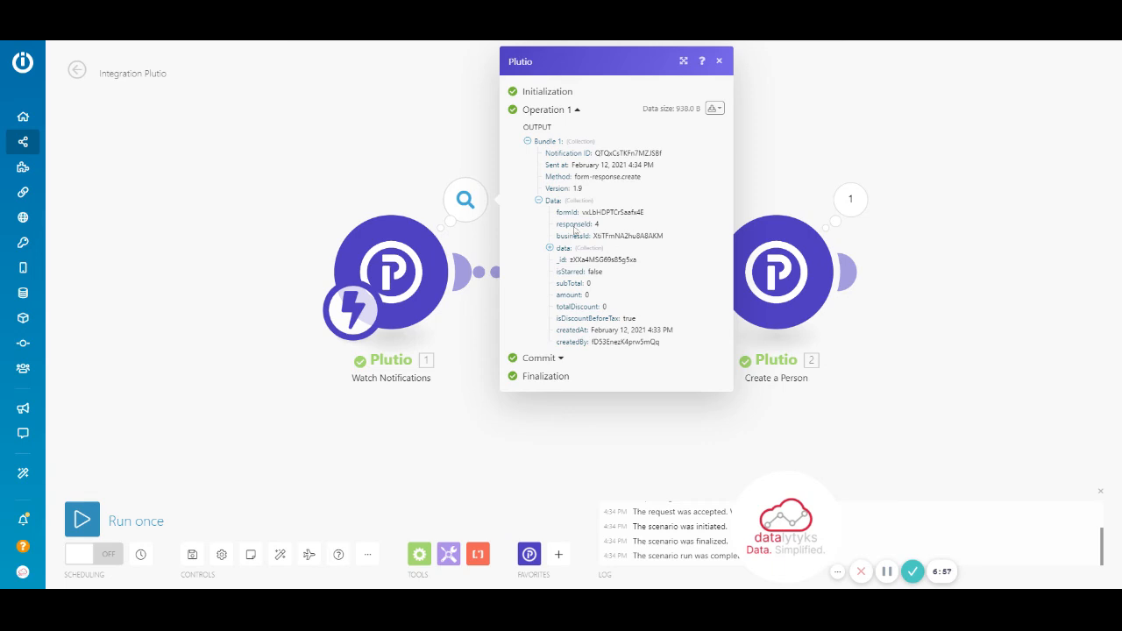
{"action": "left_click", "coordinate": [719, 60]}
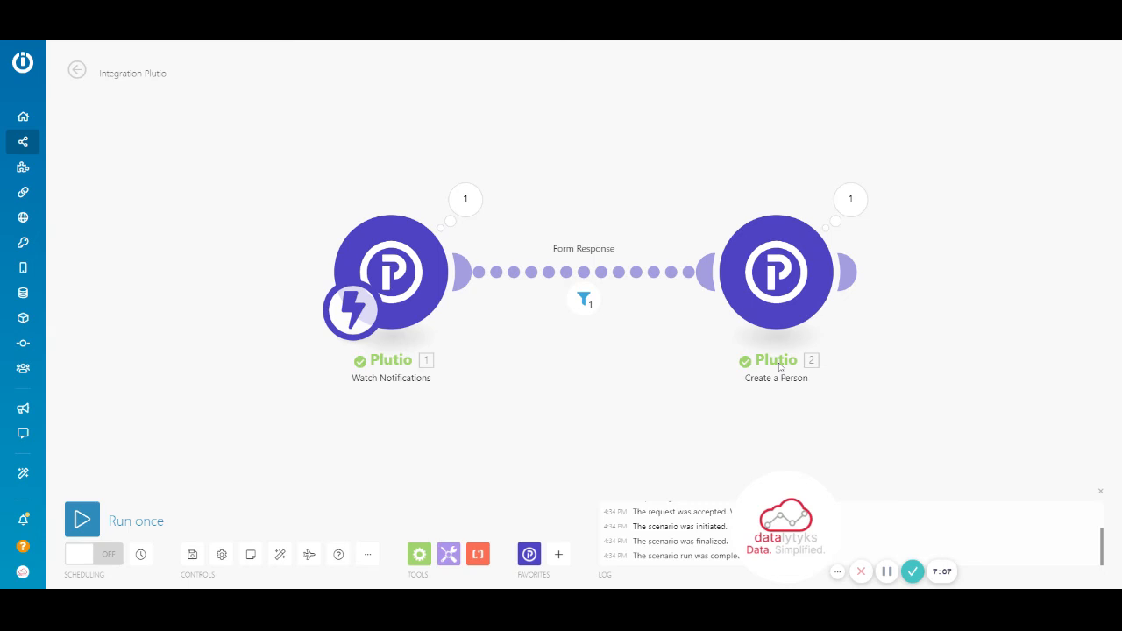
{"action": "left_click", "coordinate": [861, 208]}
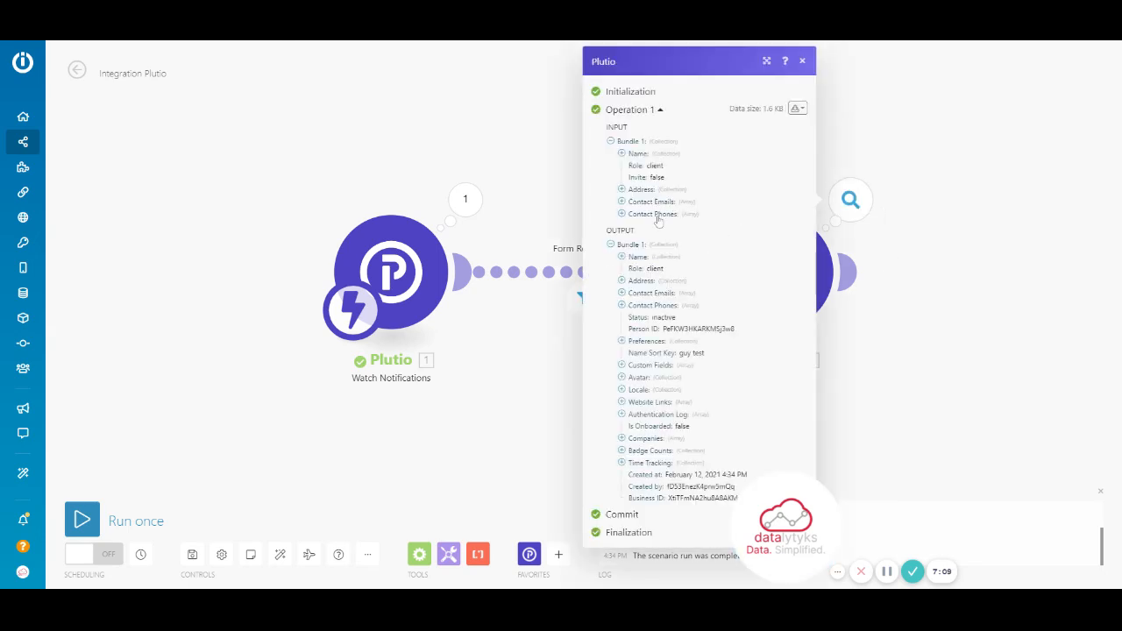
{"action": "left_click", "coordinate": [802, 62]}
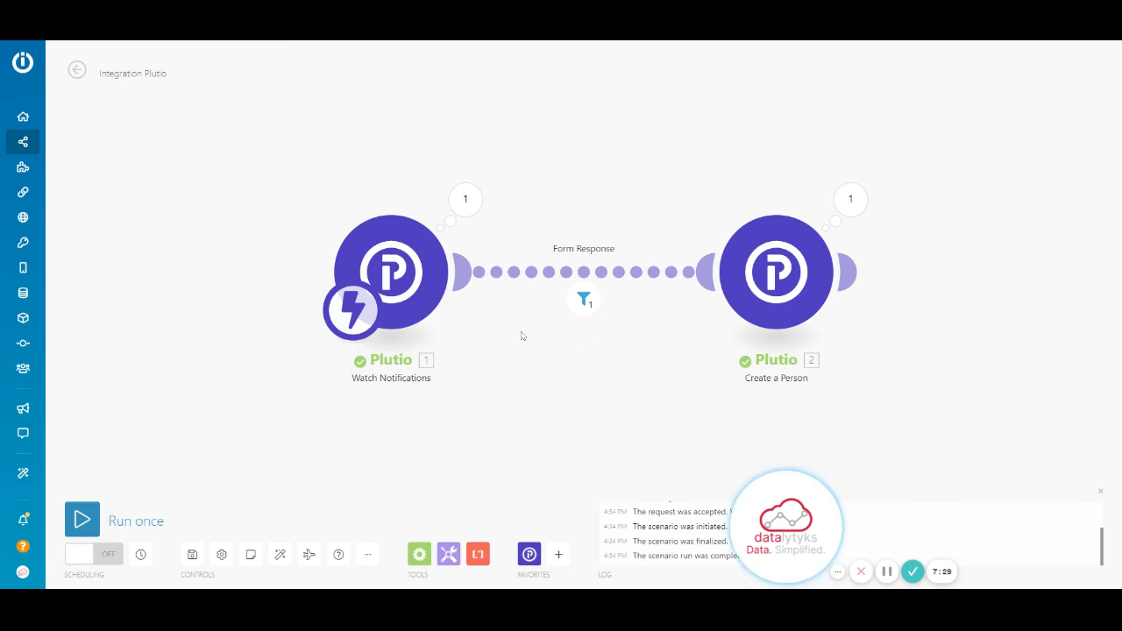
- Open the Create a Person module and leave its Invite option unchecked
{"action": "left_click", "coordinate": [774, 278]}
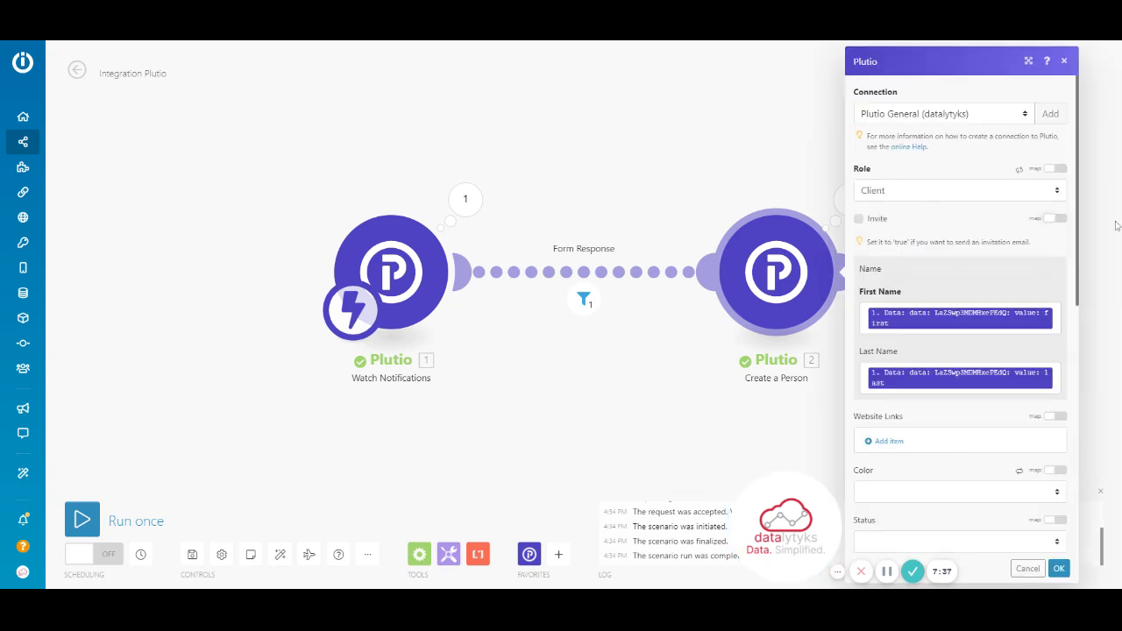
{"action": "left_click", "coordinate": [859, 219]}
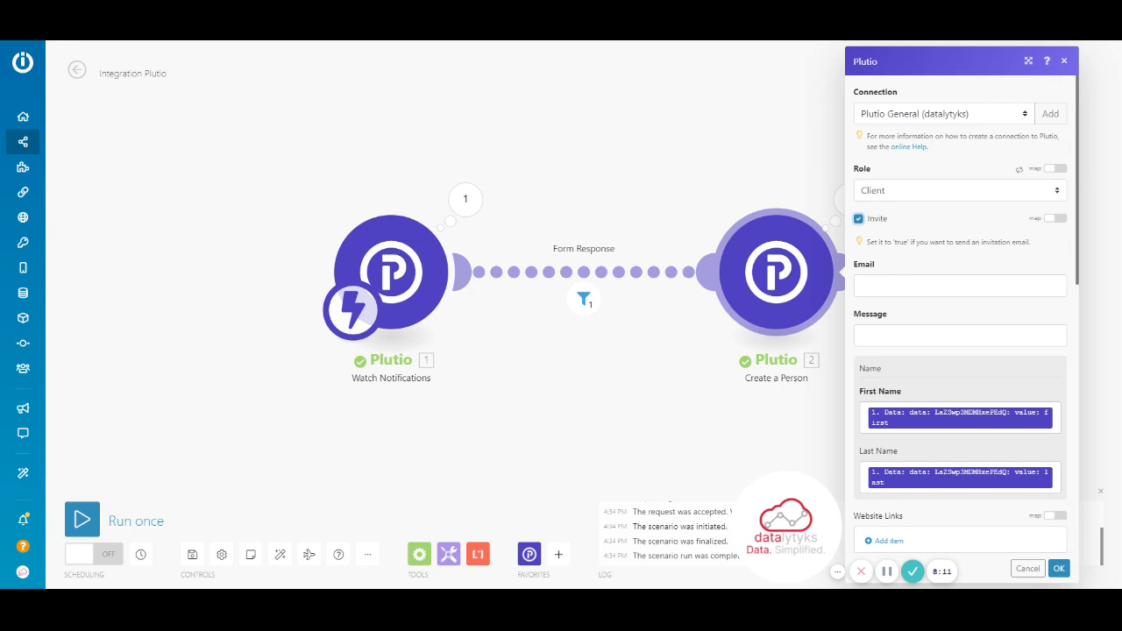
{"action": "left_click", "coordinate": [859, 221]}
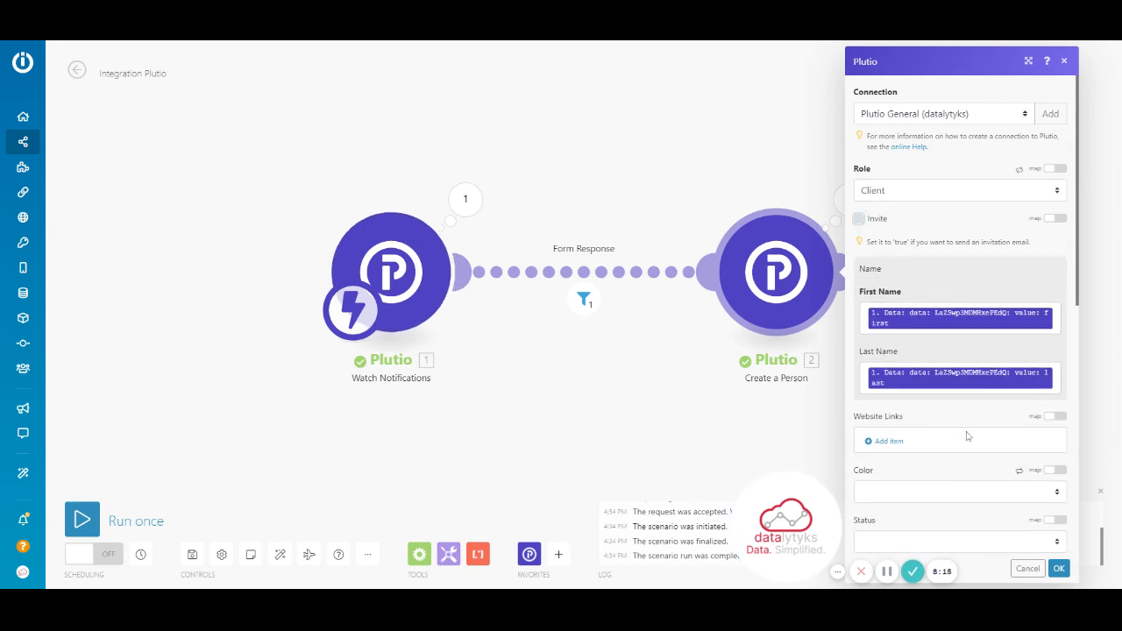